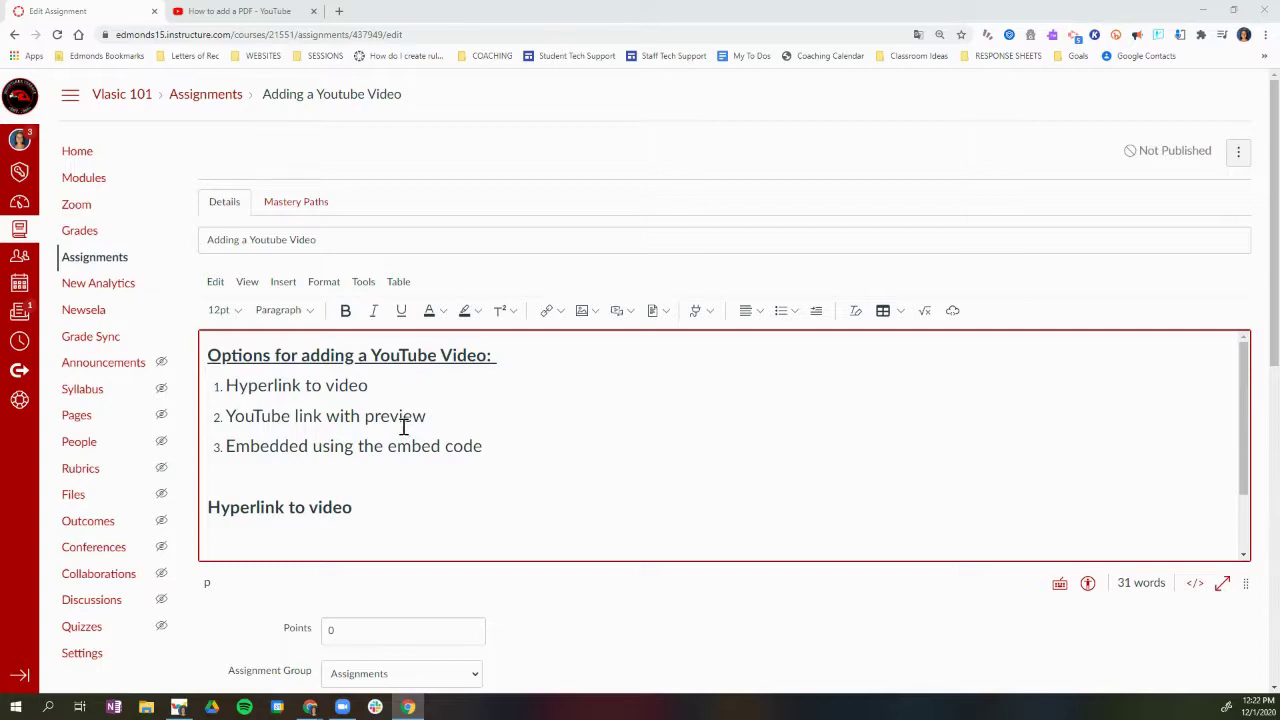
# Step: Copy the 'How to add a PDF' YouTube video's web address and return to the Canvas editor
pyautogui.click(241, 12)
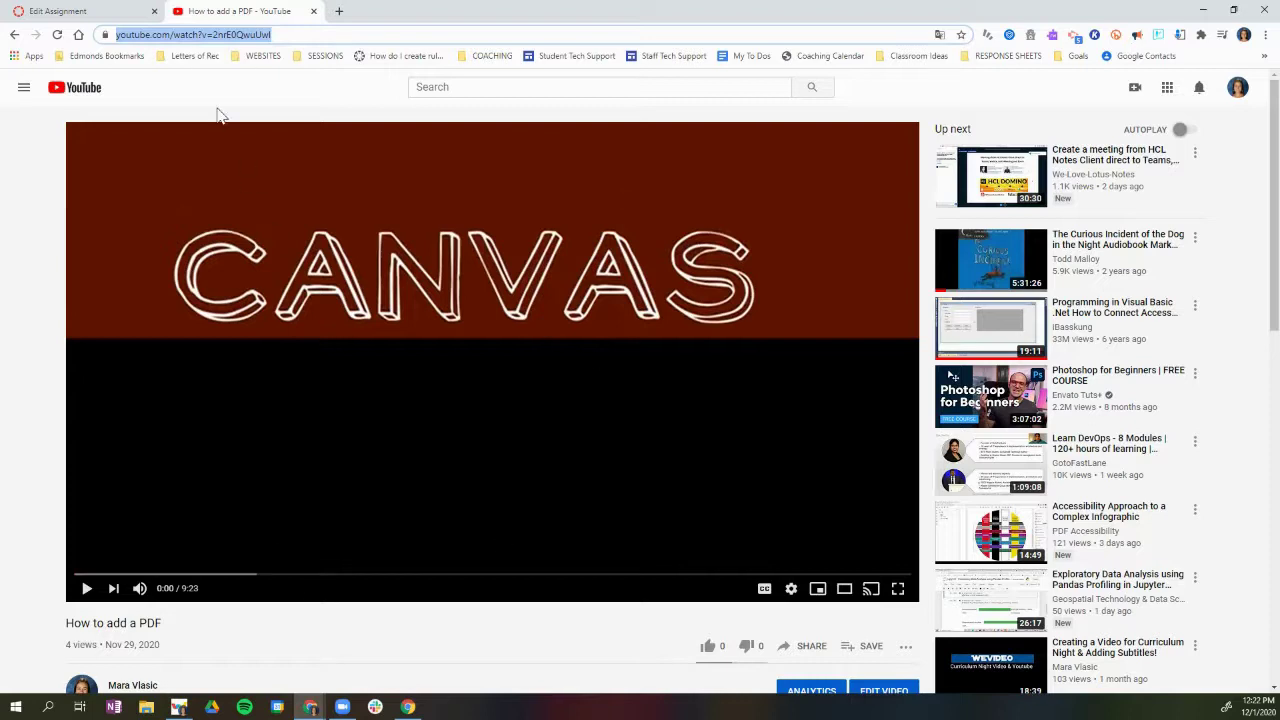
pyautogui.click(167, 34)
pyautogui.hotkey('ctrl', 'a')
pyautogui.hotkey('ctrl', 'c')
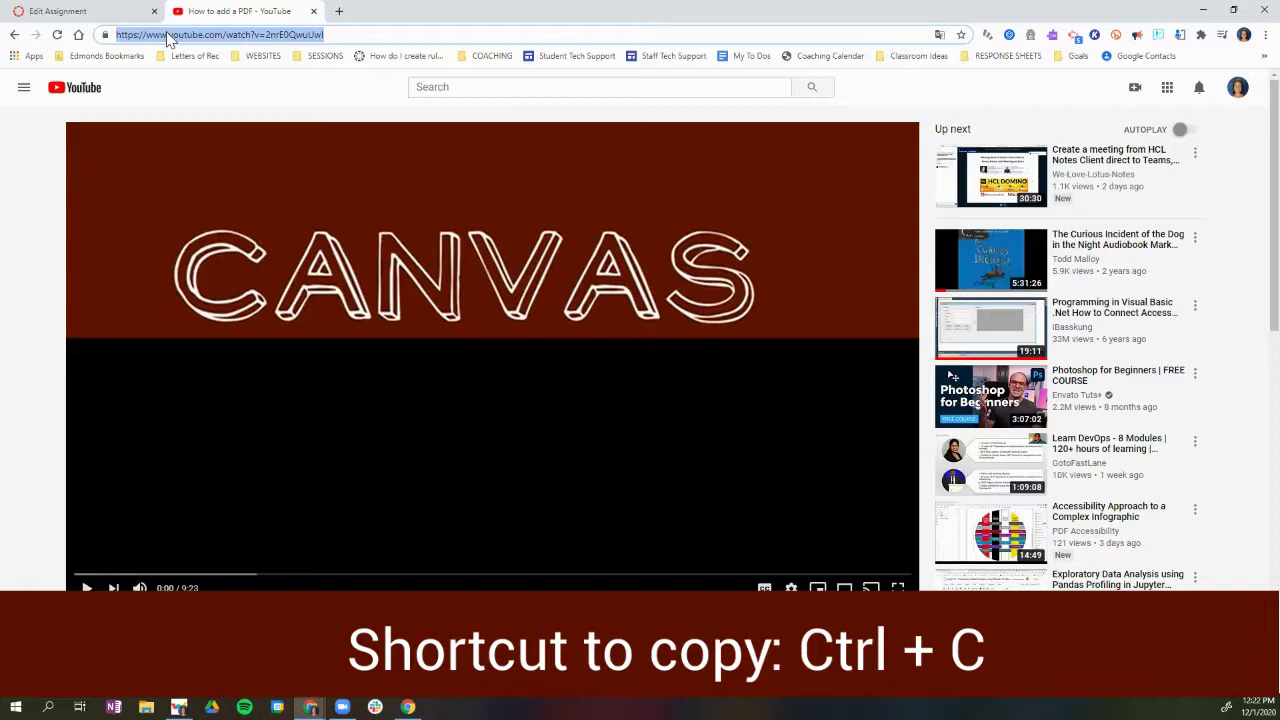
pyautogui.click(60, 12)
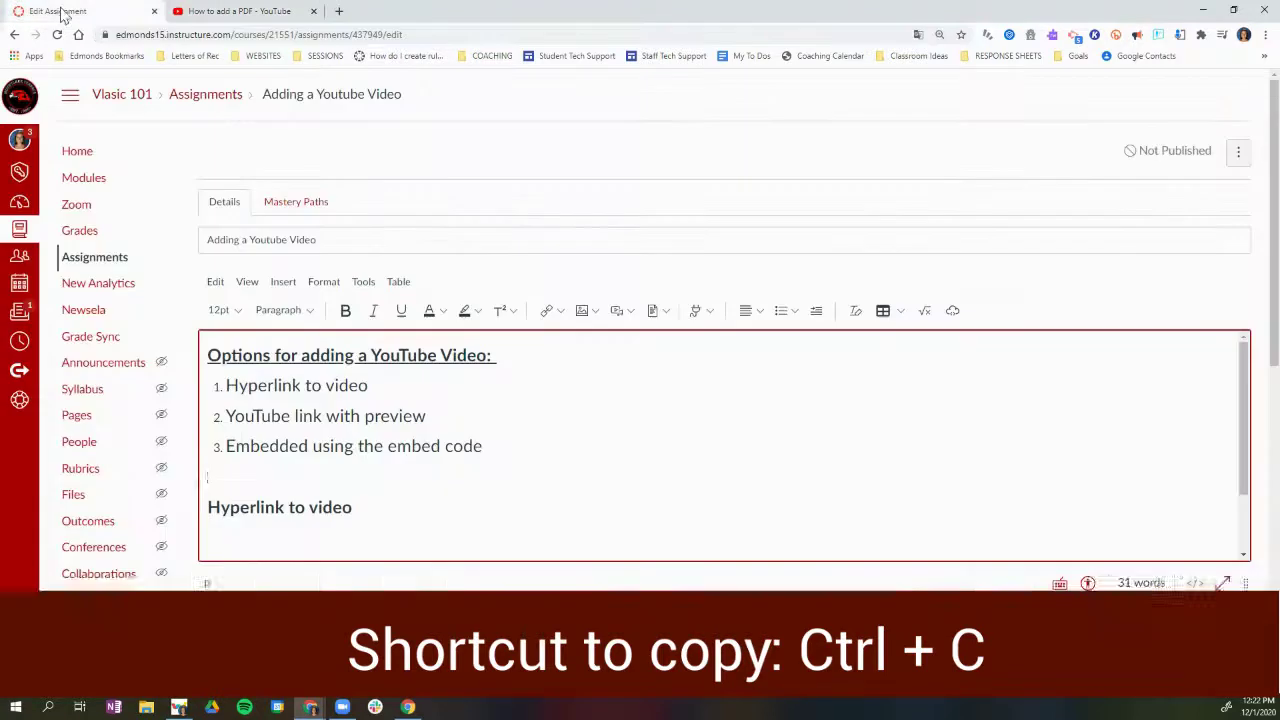
# Step: Link the 'Hyperlink to video' heading to the copied YouTube address as an external link
pyautogui.click(377, 388)
pyautogui.scroll(-2, 411, 420)
pyautogui.moveTo(358, 427); pyautogui.dragTo(210, 425)
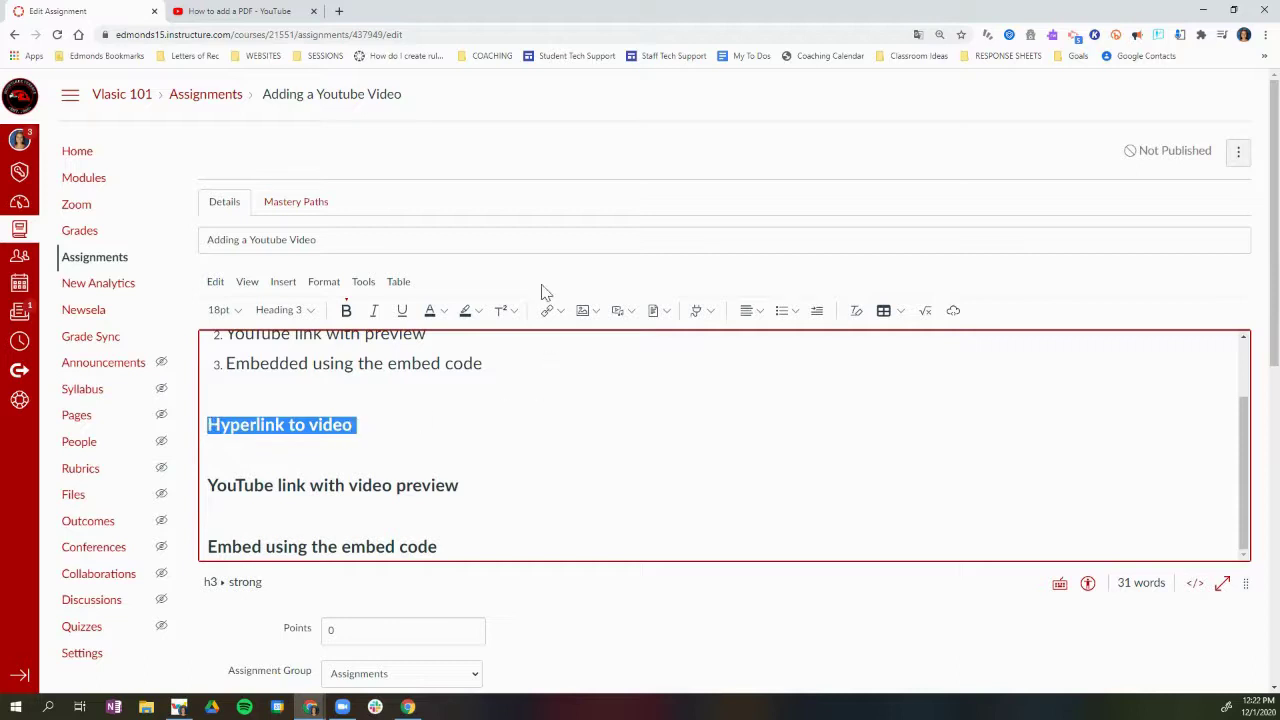
pyautogui.click(561, 313)
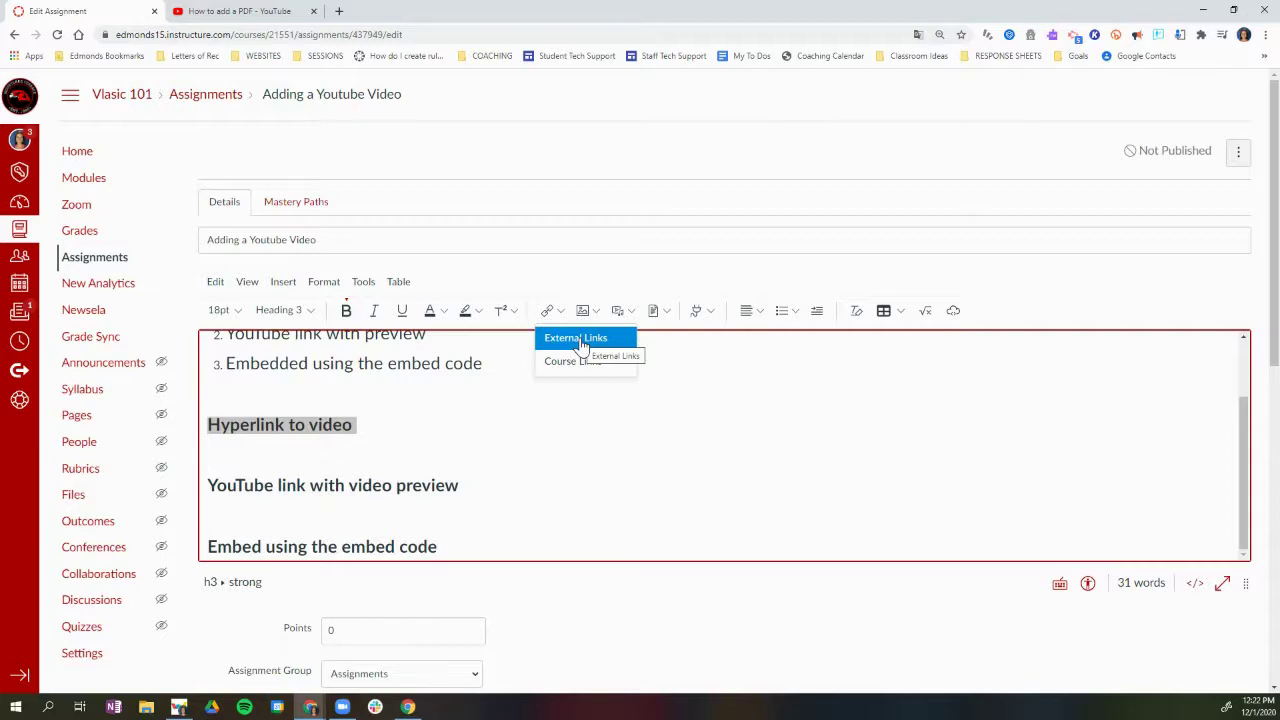
pyautogui.click(581, 342)
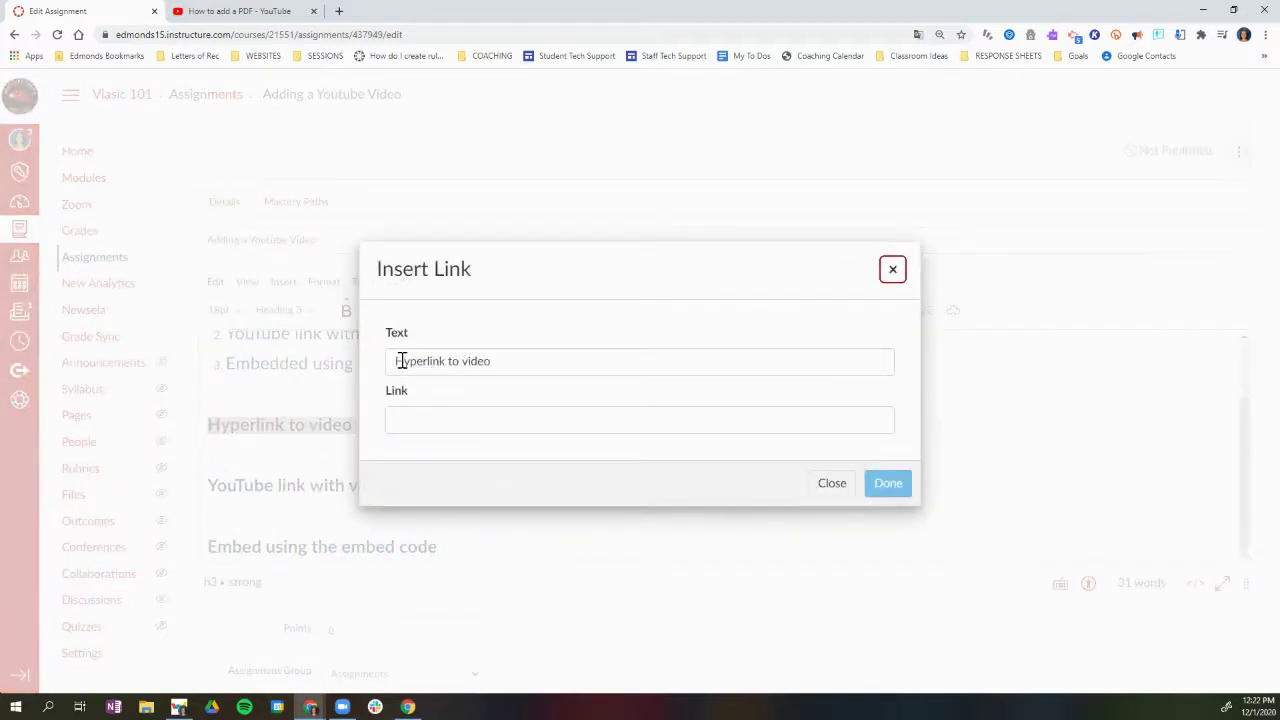
pyautogui.click(461, 424)
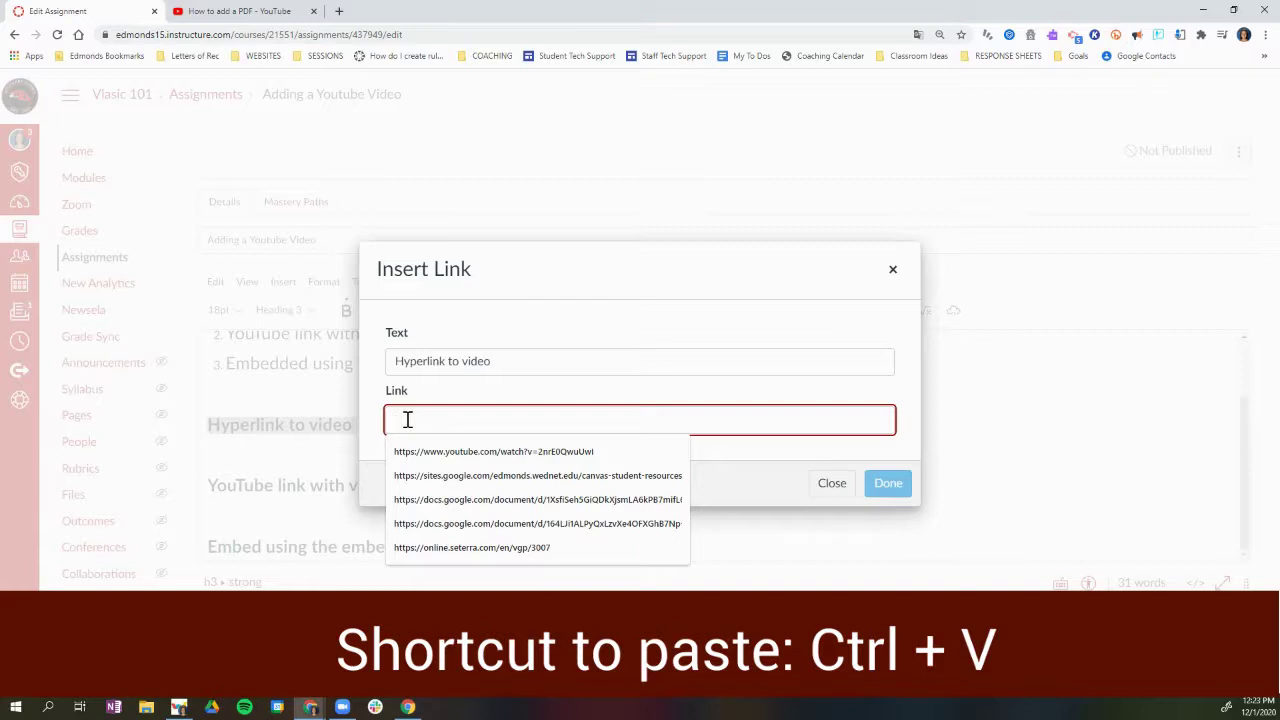
pyautogui.hotkey('ctrl', 'v')
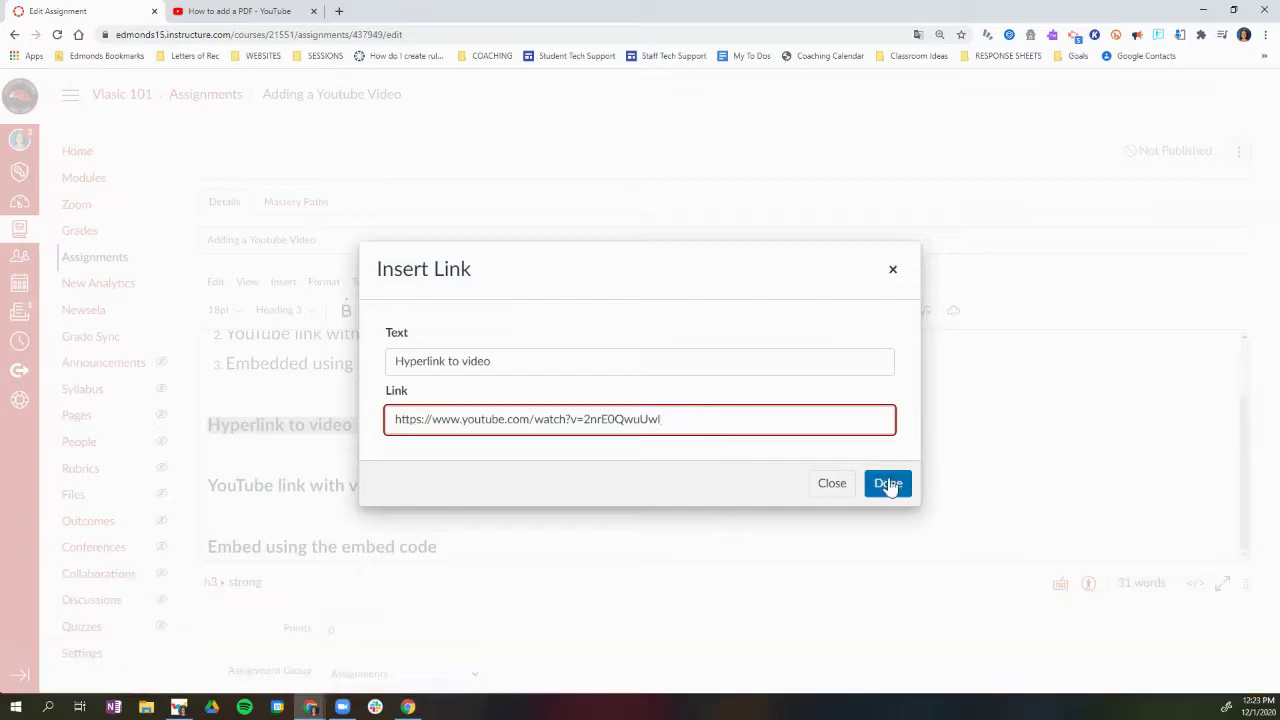
pyautogui.click(889, 485)
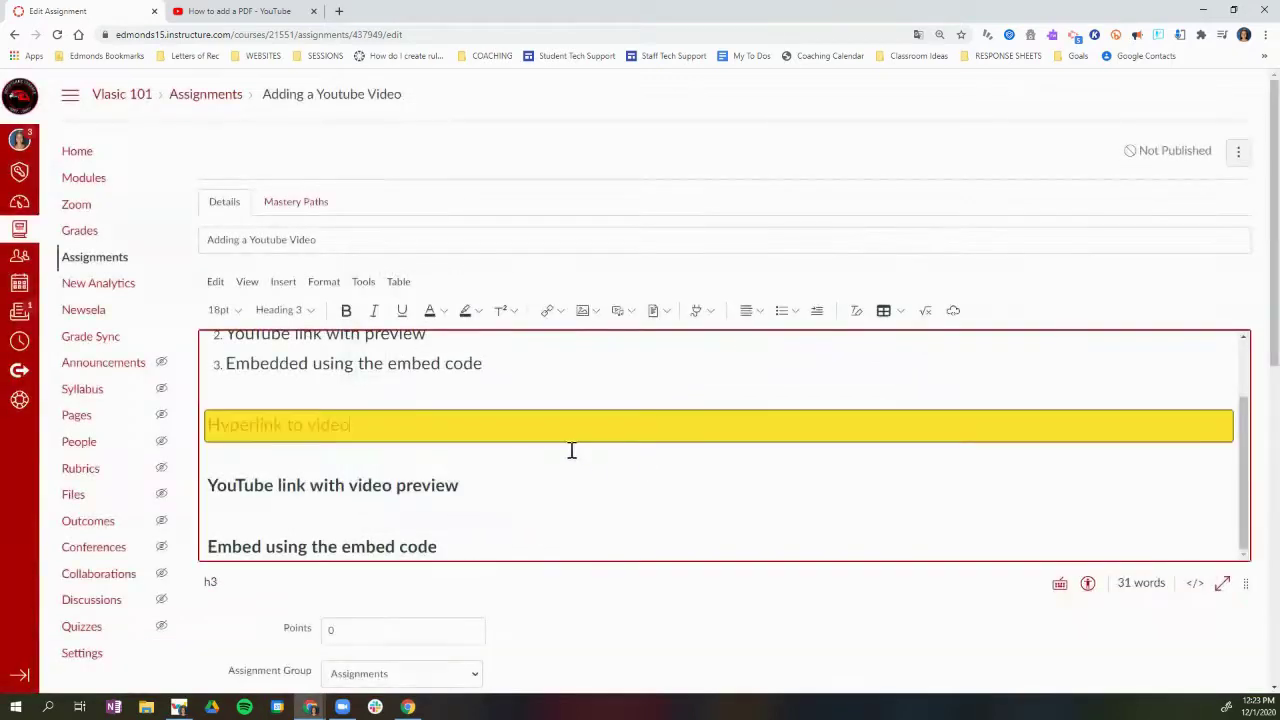
# Step: Paste the YouTube video address on its own line under the 'YouTube link with video preview' heading
pyautogui.click(545, 457)
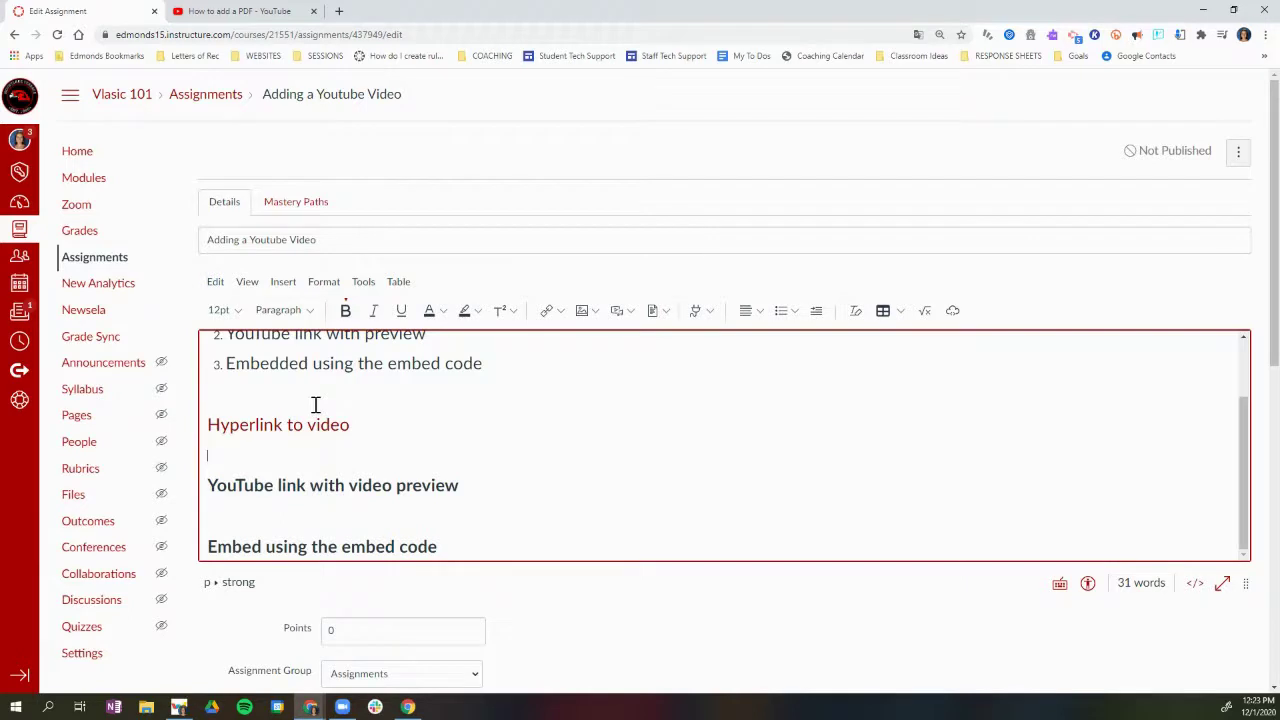
pyautogui.scroll(2, 314, 405)
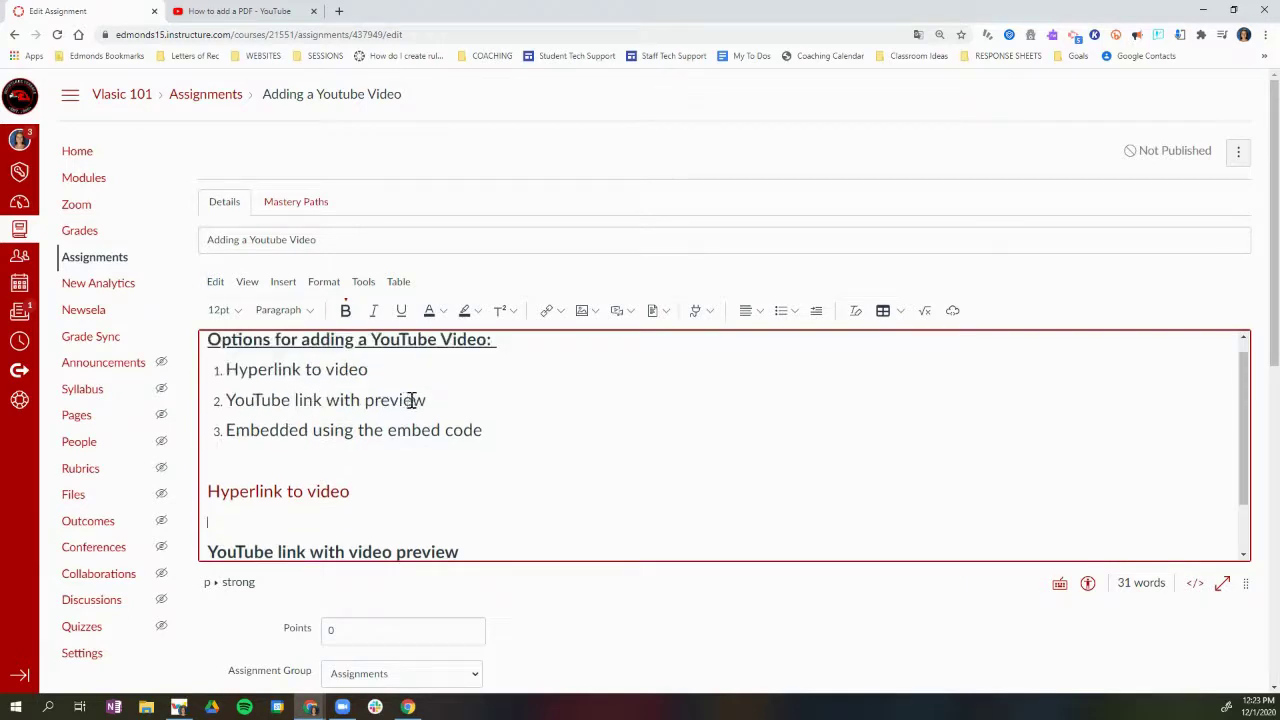
pyautogui.scroll(-1, 444, 410)
pyautogui.click(465, 485)
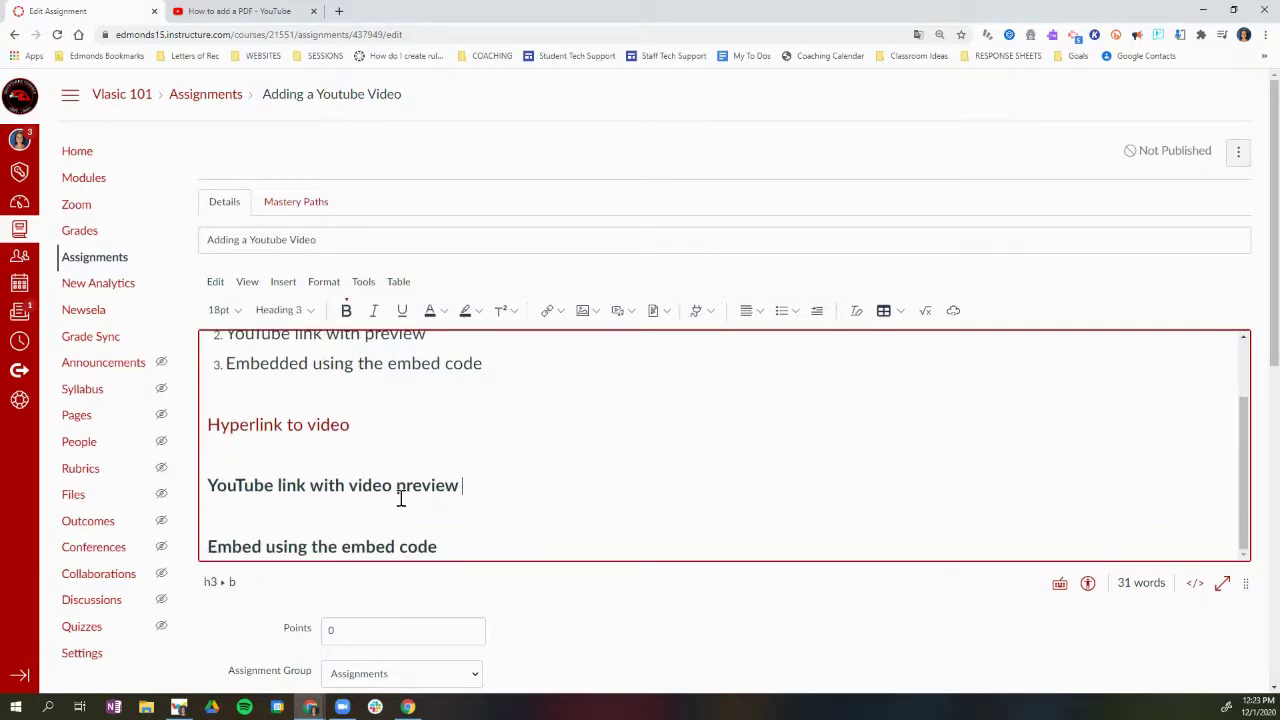
pyautogui.press('Return')
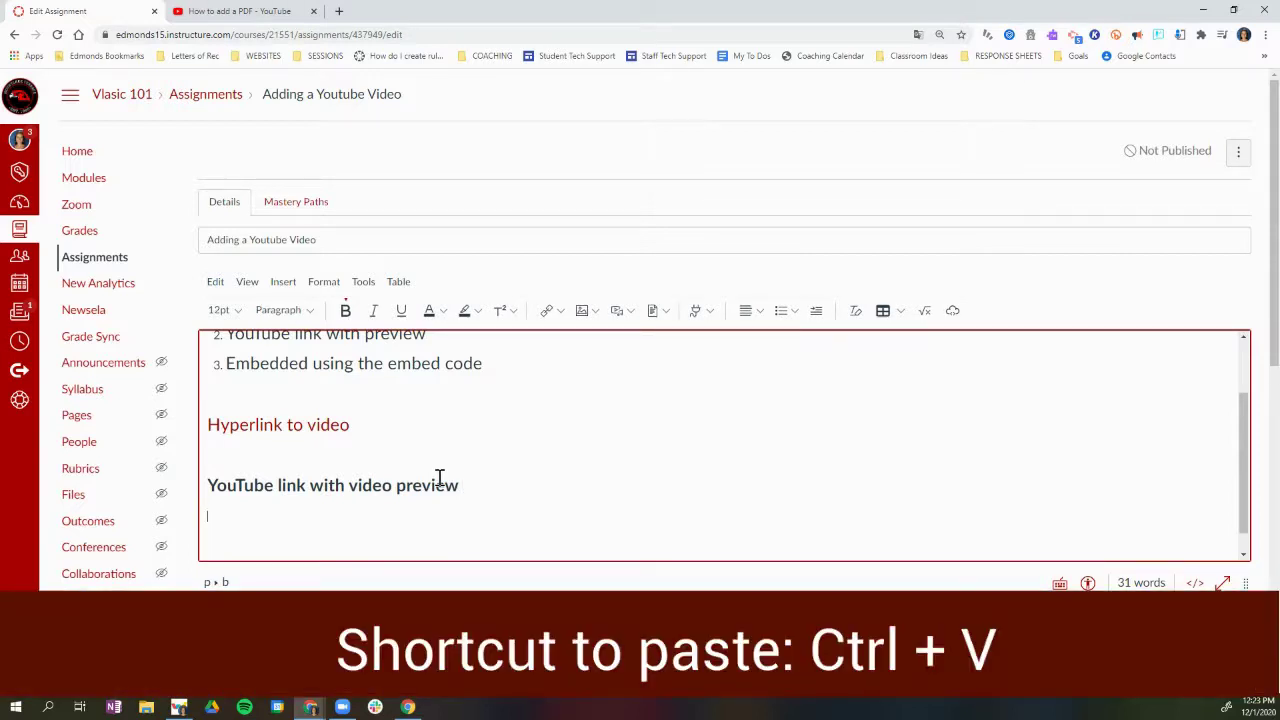
pyautogui.write('https://www.youtube.com/watch?v=2nrE0QwuUwI')
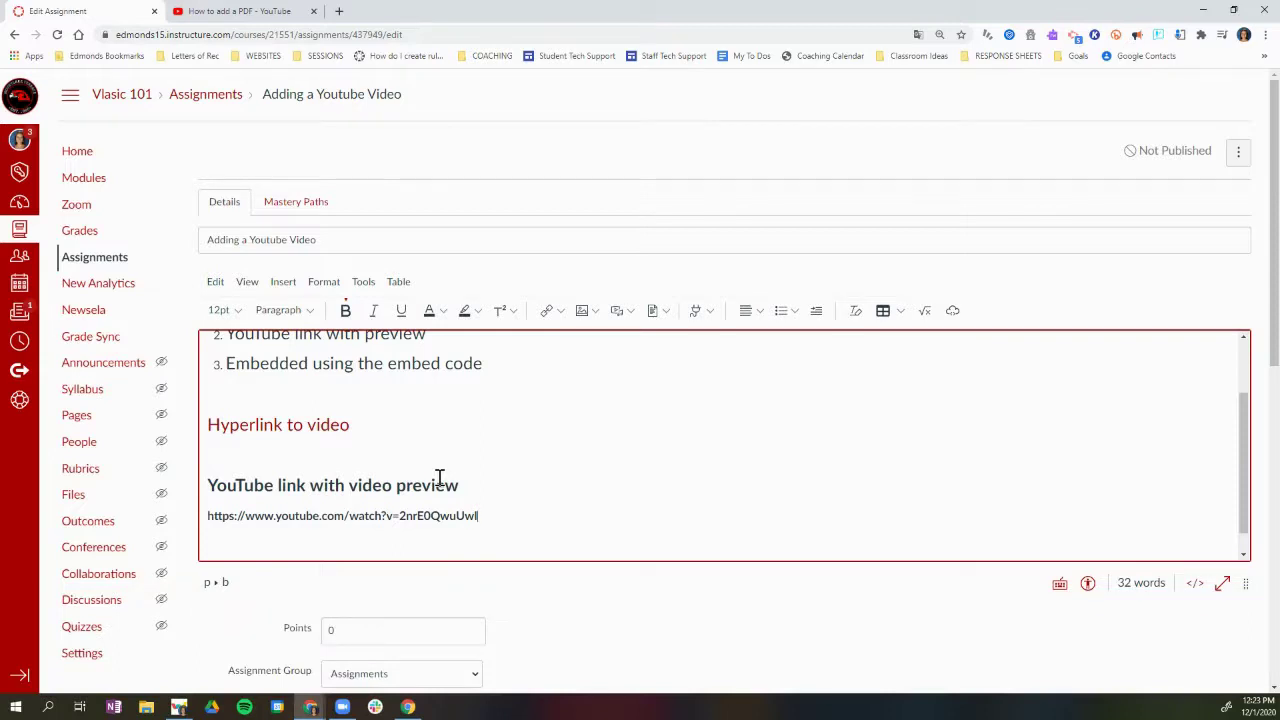
pyautogui.press('Return')
pyautogui.scroll(-4, 1031, 626)
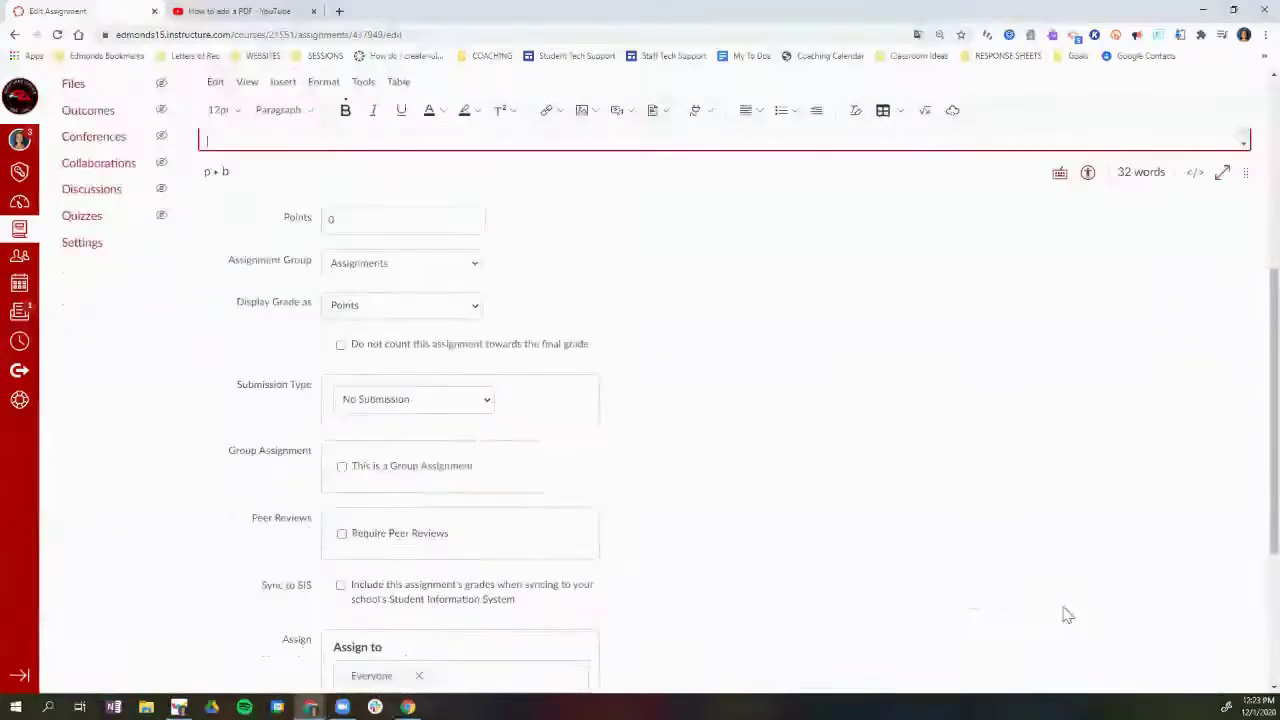
pyautogui.scroll(-3, 1068, 615)
# Step: Save the assignment and expand the video preview into a full player to check it
pyautogui.click(1222, 652)
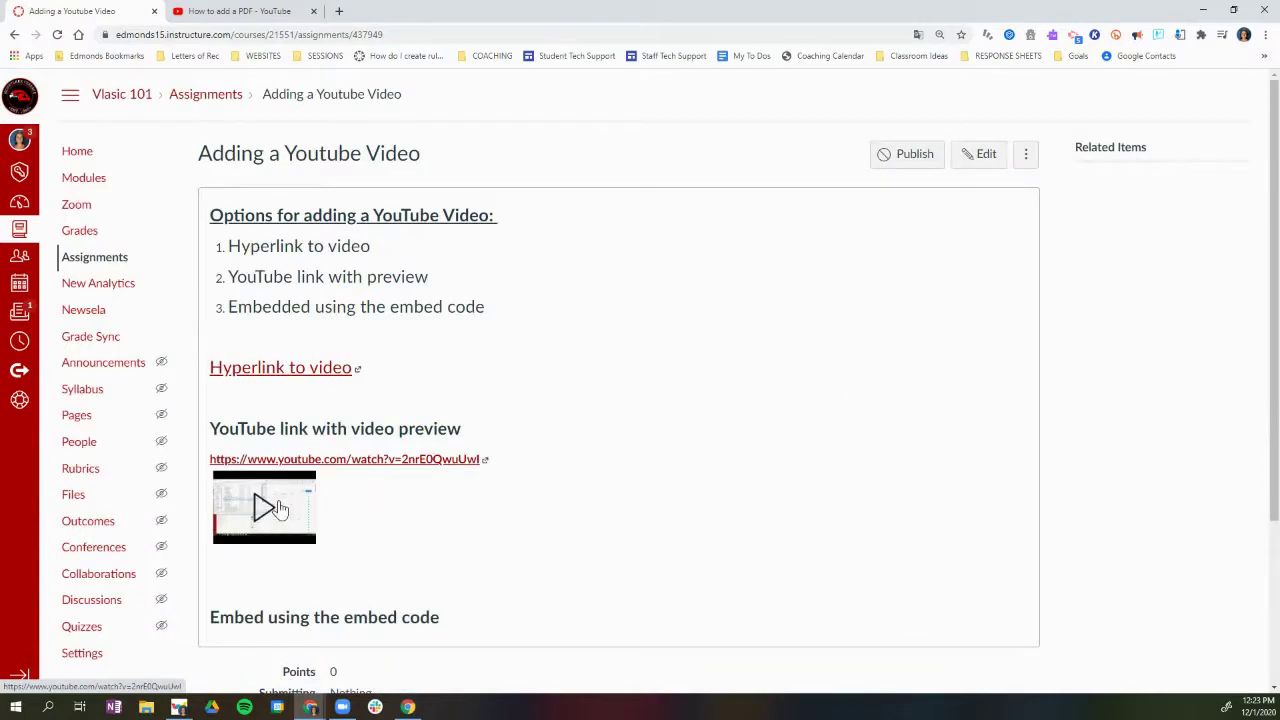
pyautogui.click(280, 510)
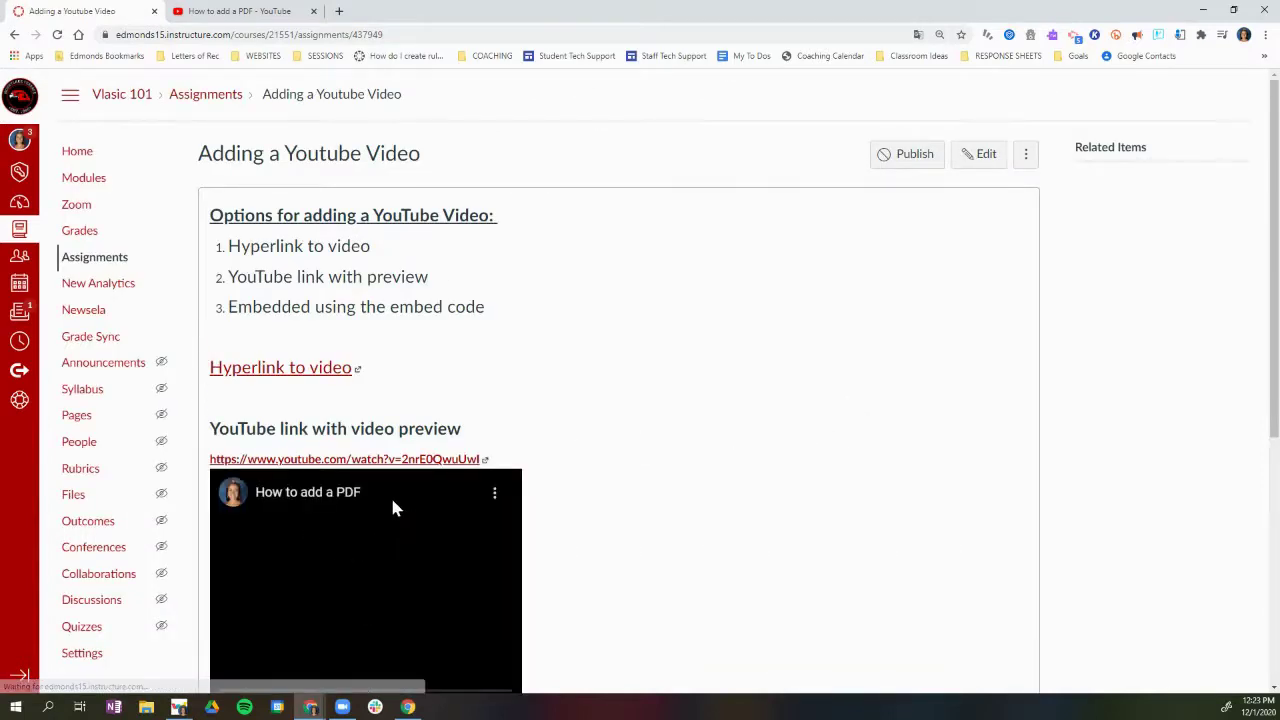
pyautogui.scroll(-1, 393, 508)
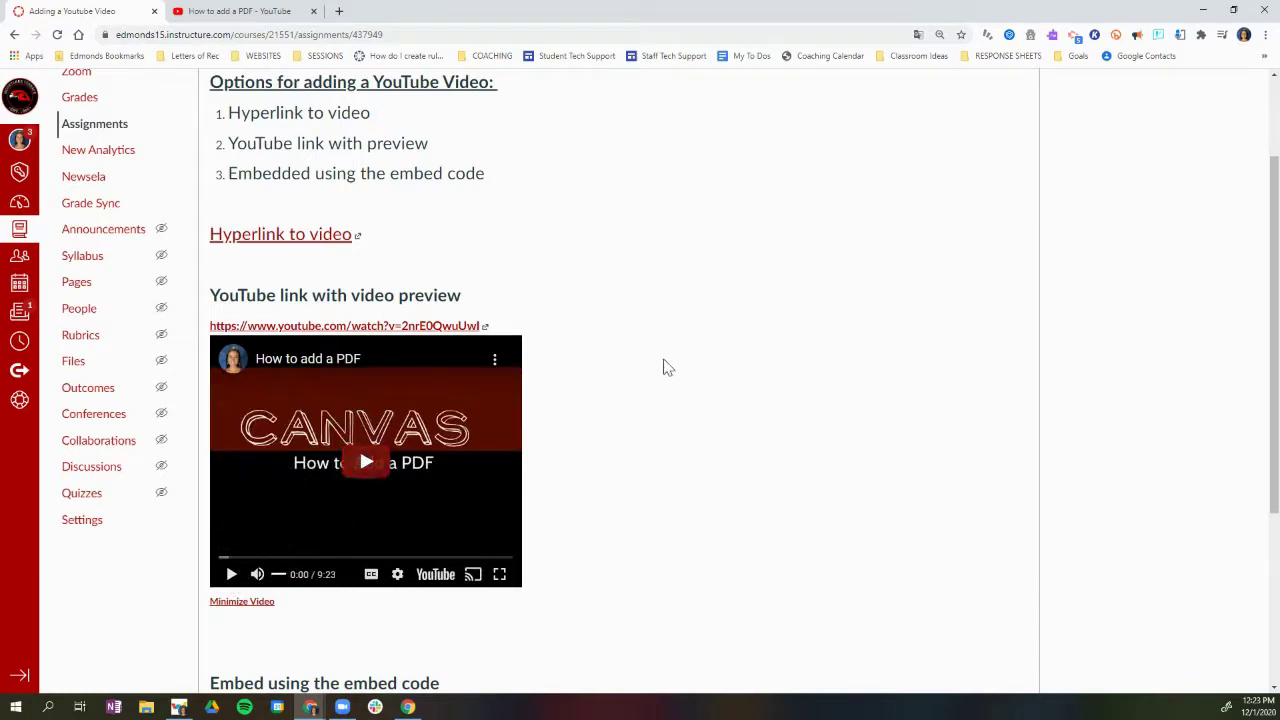
pyautogui.scroll(1, 391, 423)
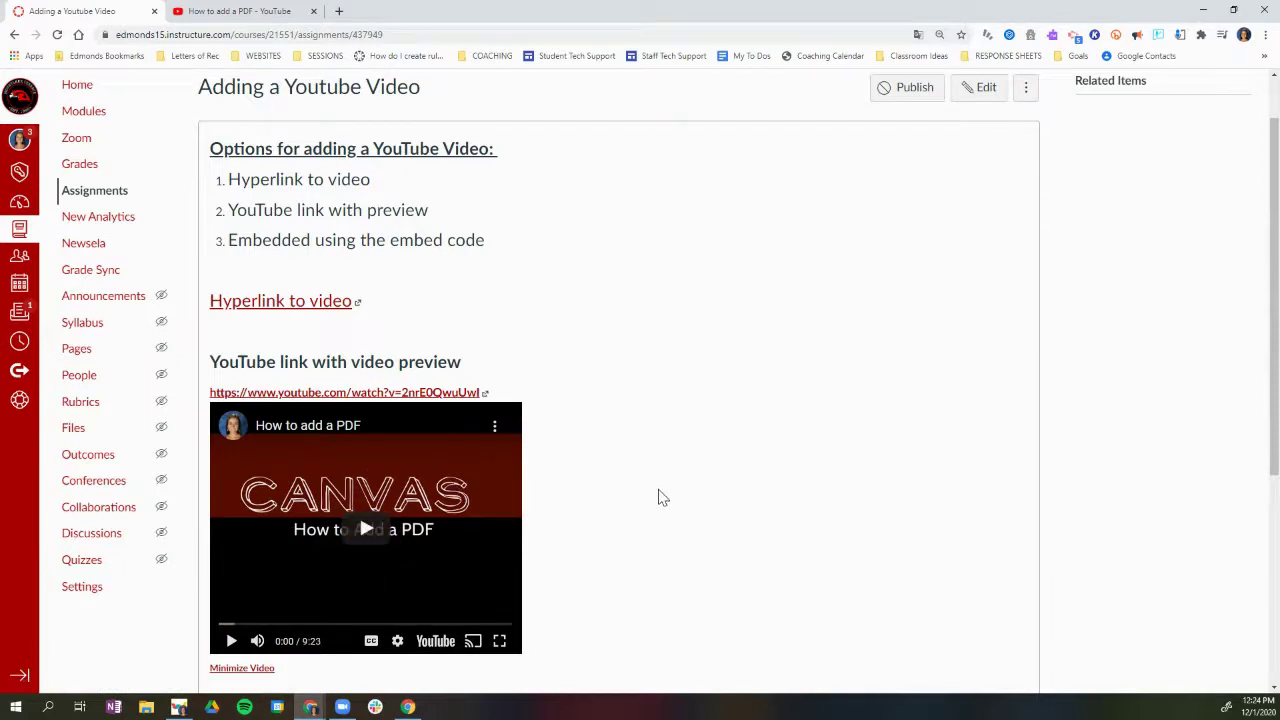
pyautogui.scroll(-2, 660, 494)
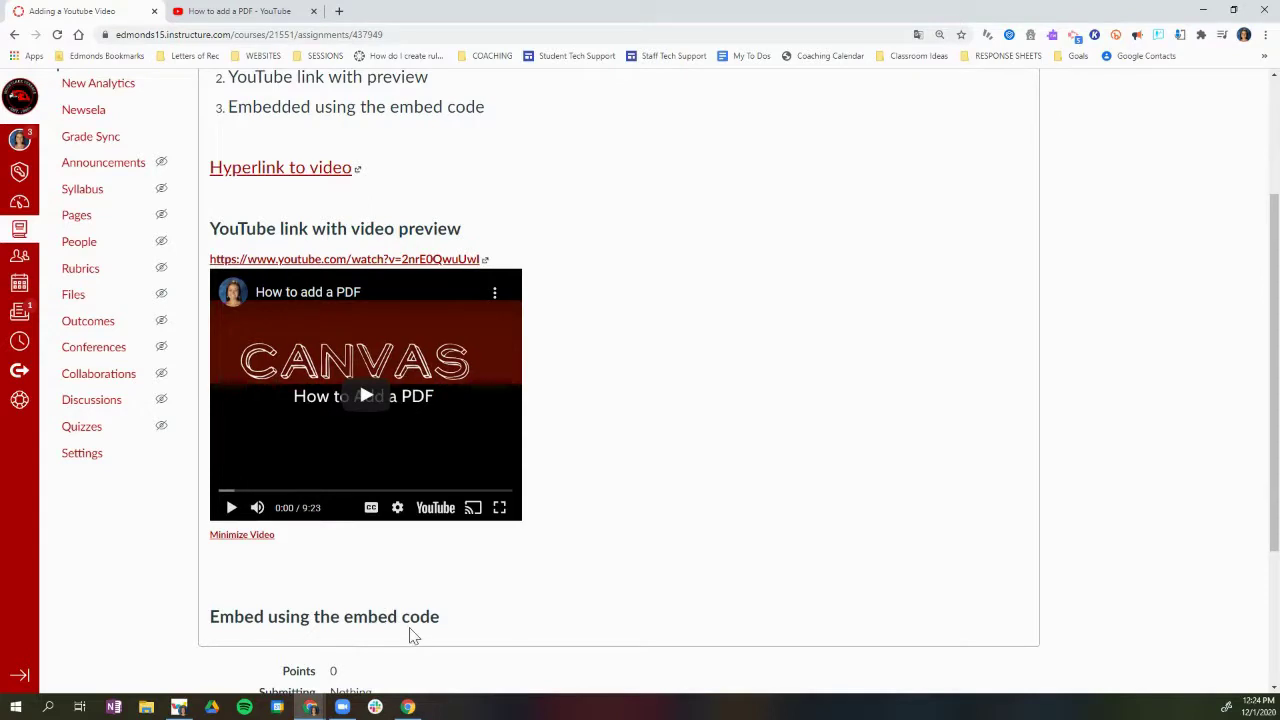
pyautogui.scroll(1, 778, 608)
pyautogui.scroll(2, 778, 608)
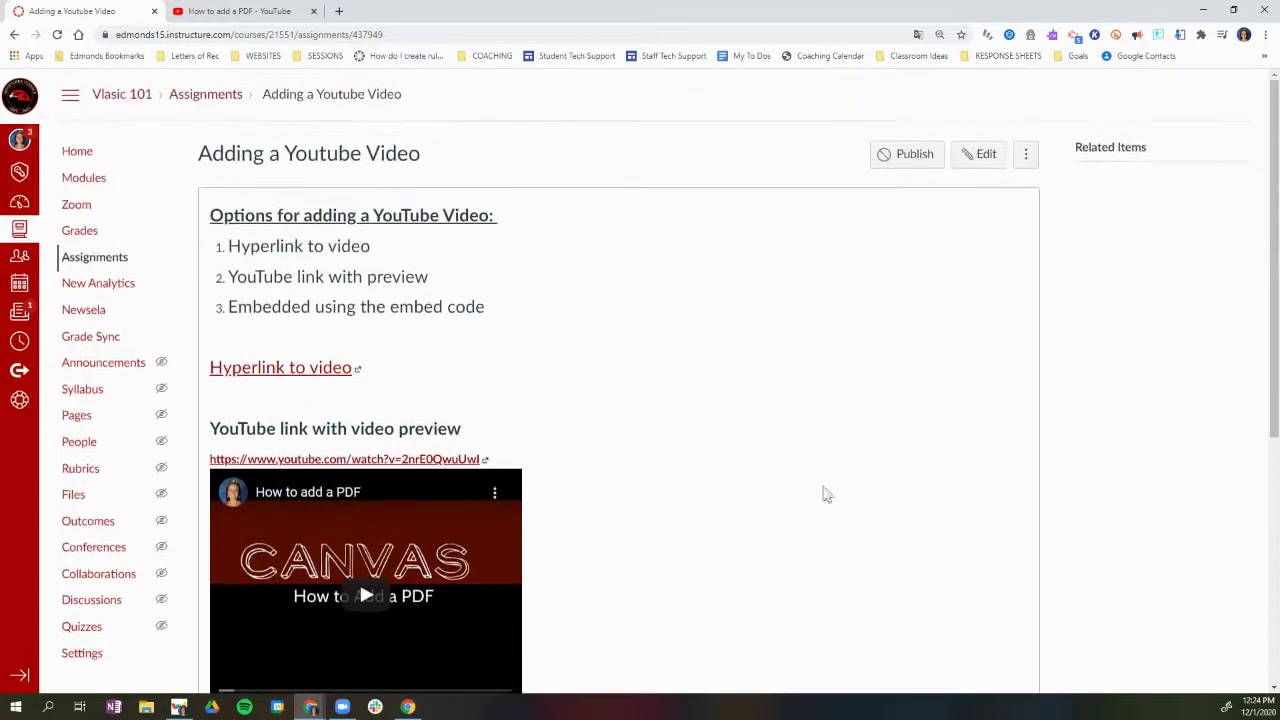
# Step: Reopen the assignment for editing, make the text editor taller, and return to the YouTube video
pyautogui.click(985, 164)
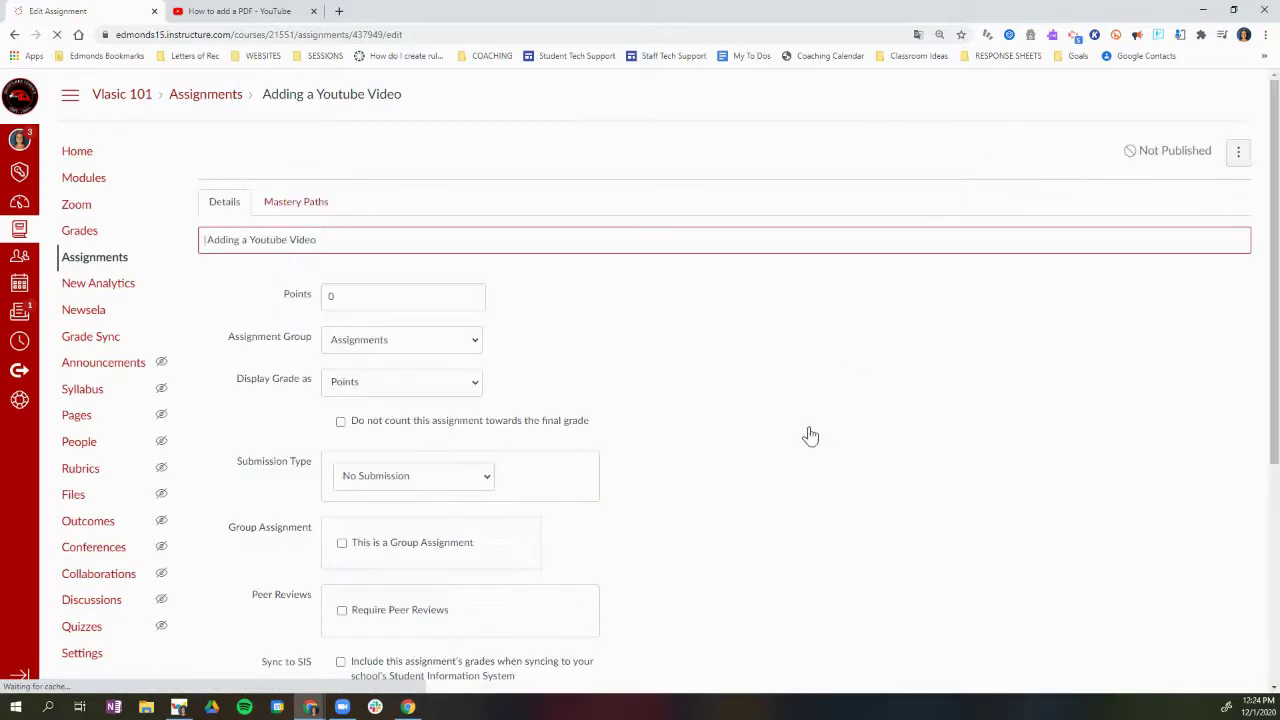
pyautogui.scroll(-2, 745, 470)
pyautogui.scroll(-3, 747, 468)
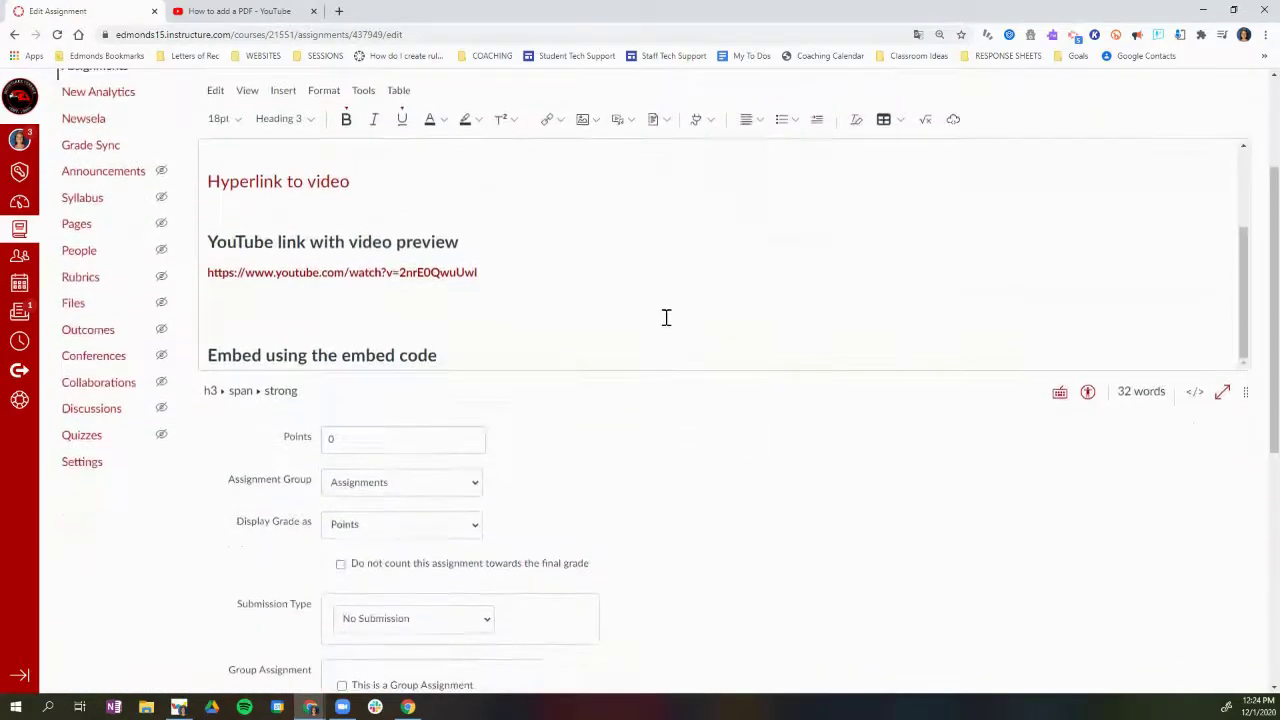
pyautogui.scroll(-1, 583, 202)
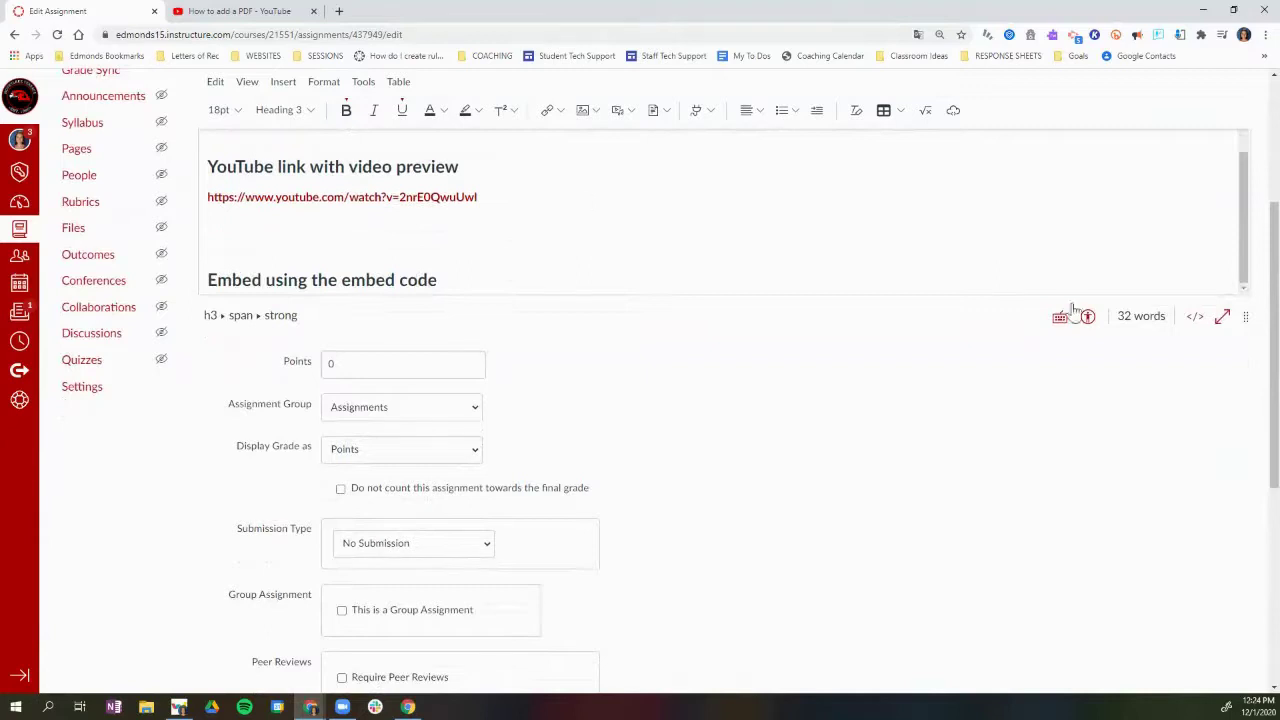
pyautogui.moveTo(1247, 316); pyautogui.dragTo(1243, 580)
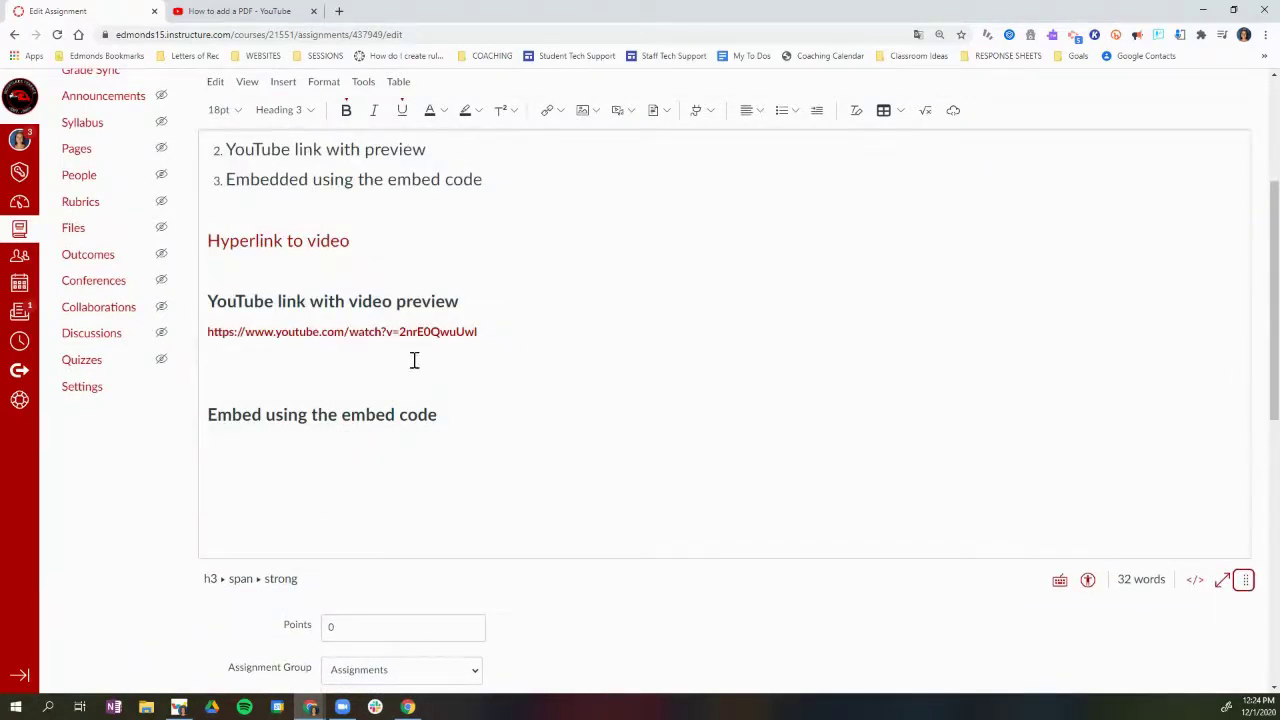
pyautogui.click(245, 12)
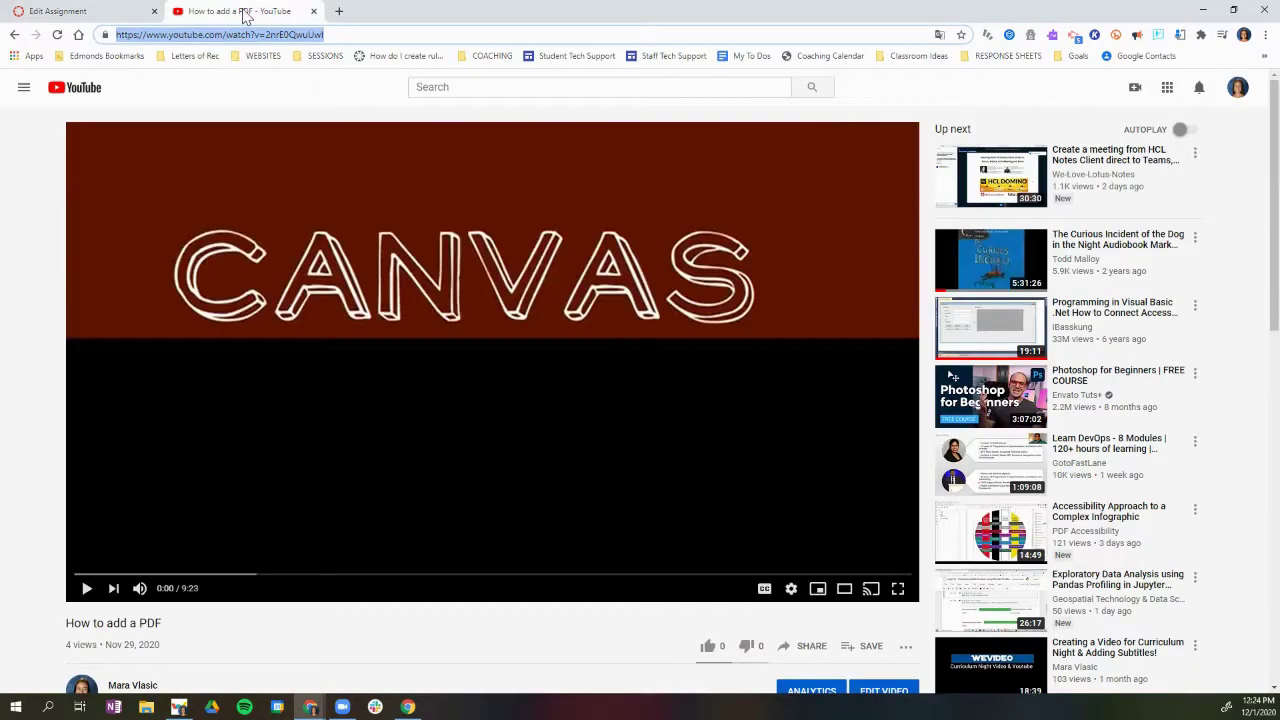
# Step: Copy the video's iframe embed code from YouTube's Share > Embed dialog and return to Canvas
pyautogui.click(811, 651)
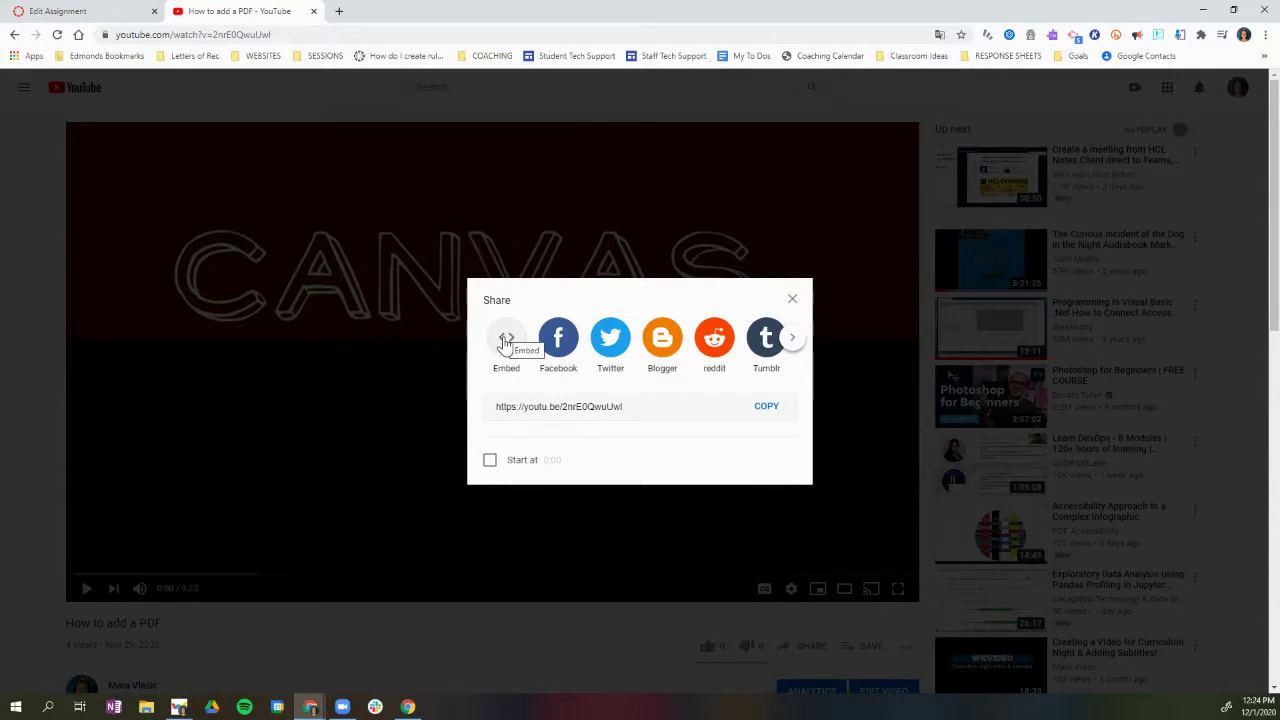
pyautogui.click(505, 342)
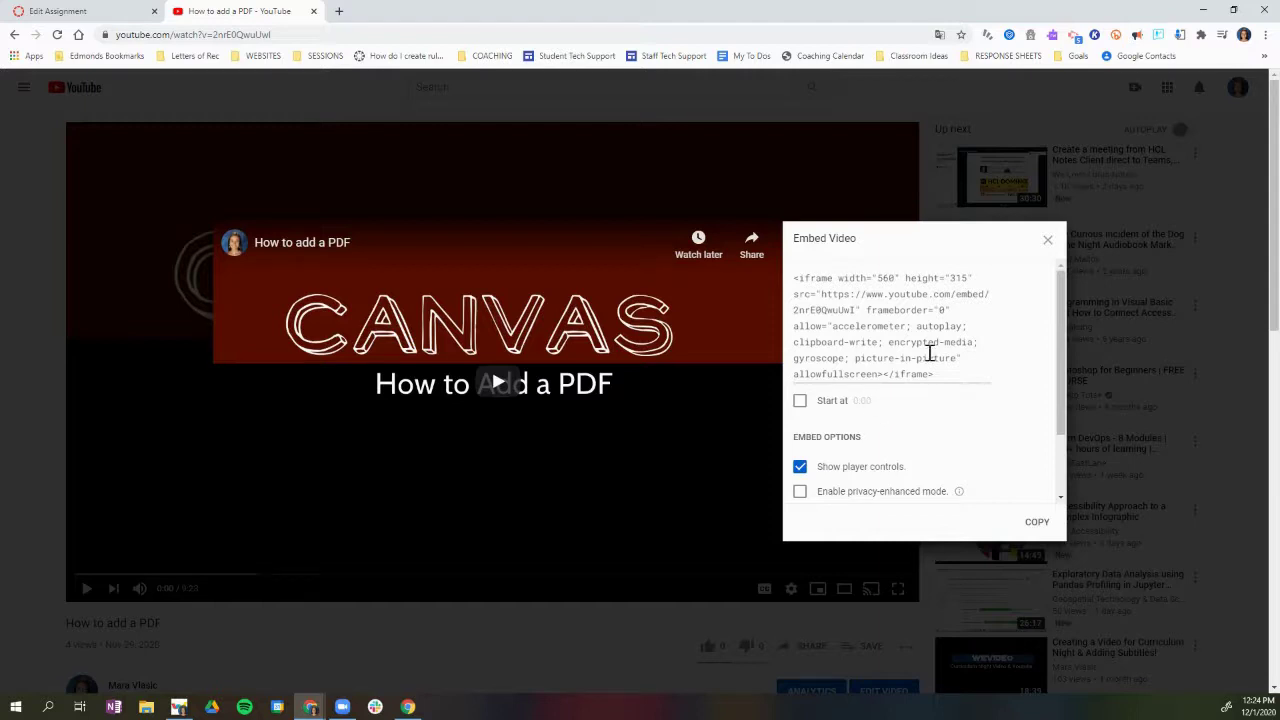
pyautogui.click(1037, 523)
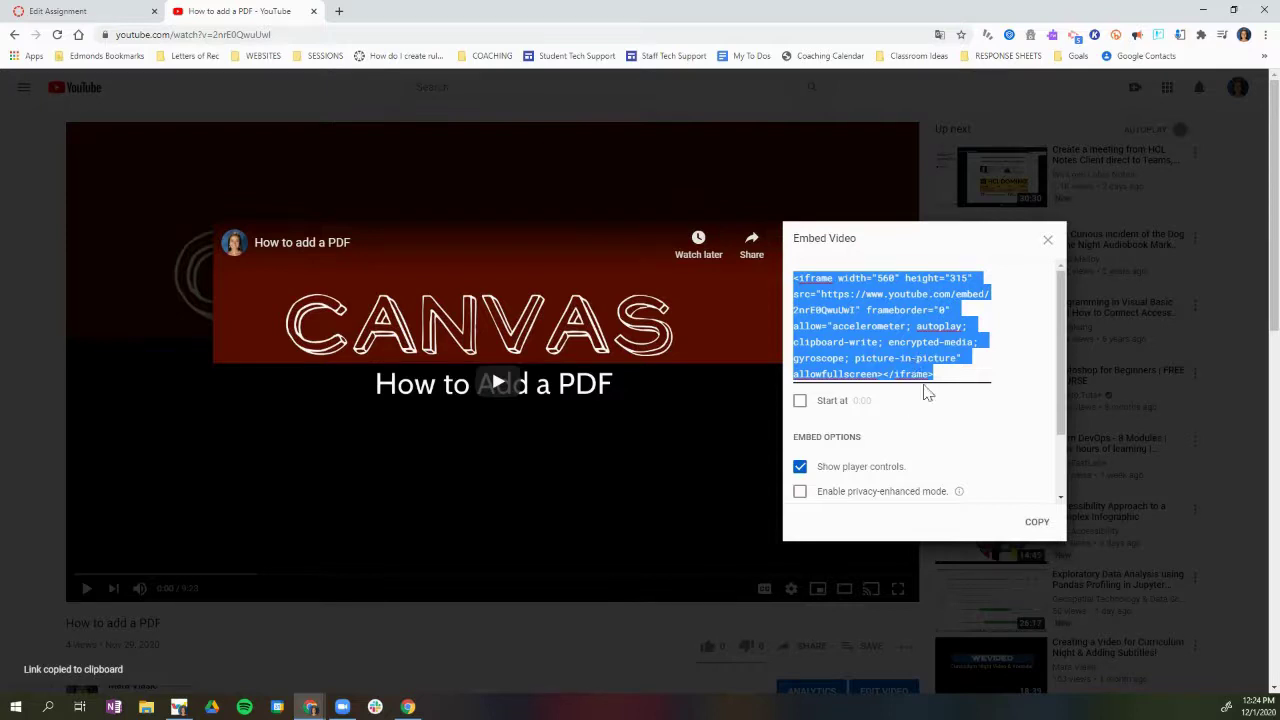
pyautogui.click(101, 20)
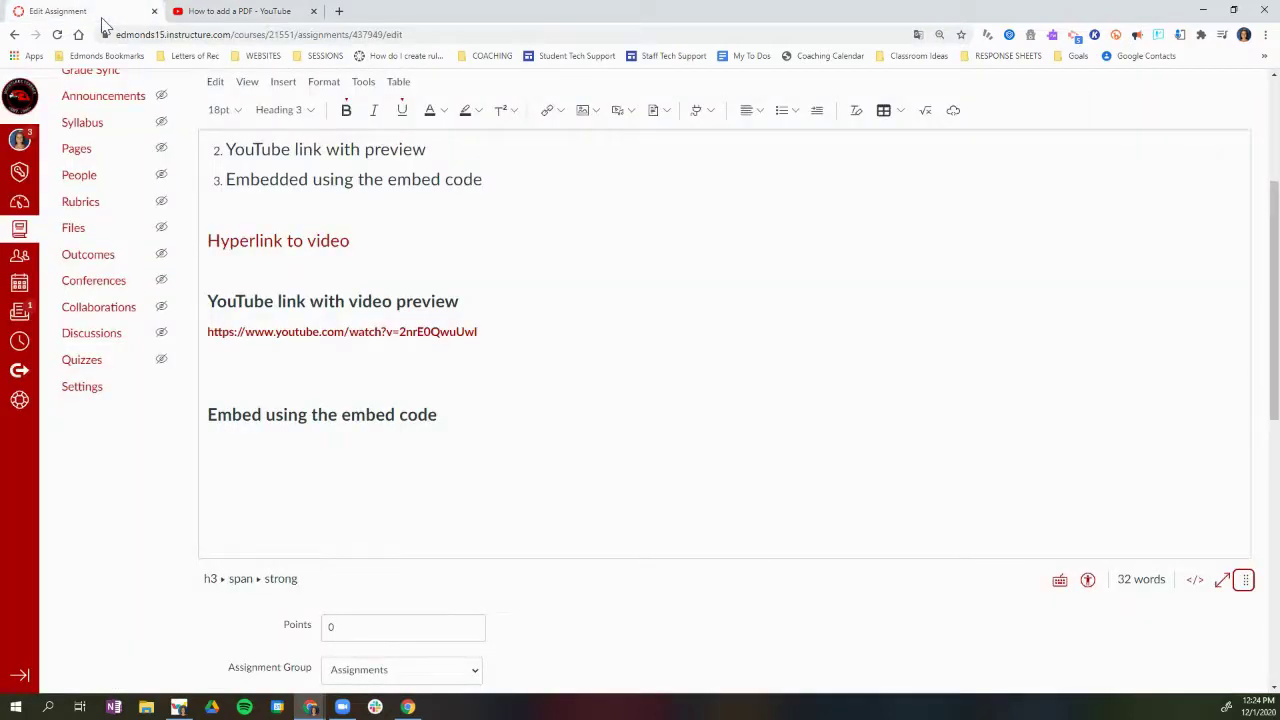
# Step: Insert the copied YouTube embed code below the 'Embed using the embed code' heading with the Embed tool
pyautogui.scroll(2, 647, 544)
pyautogui.click(647, 544)
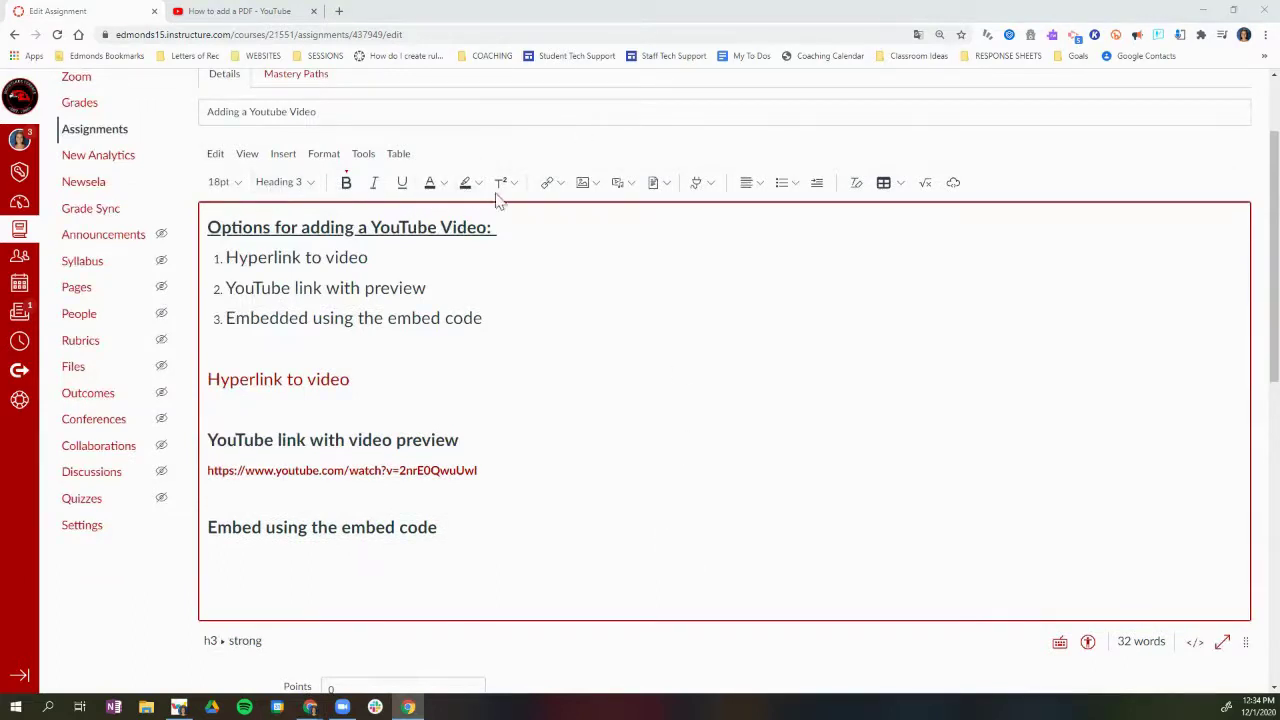
pyautogui.click(953, 185)
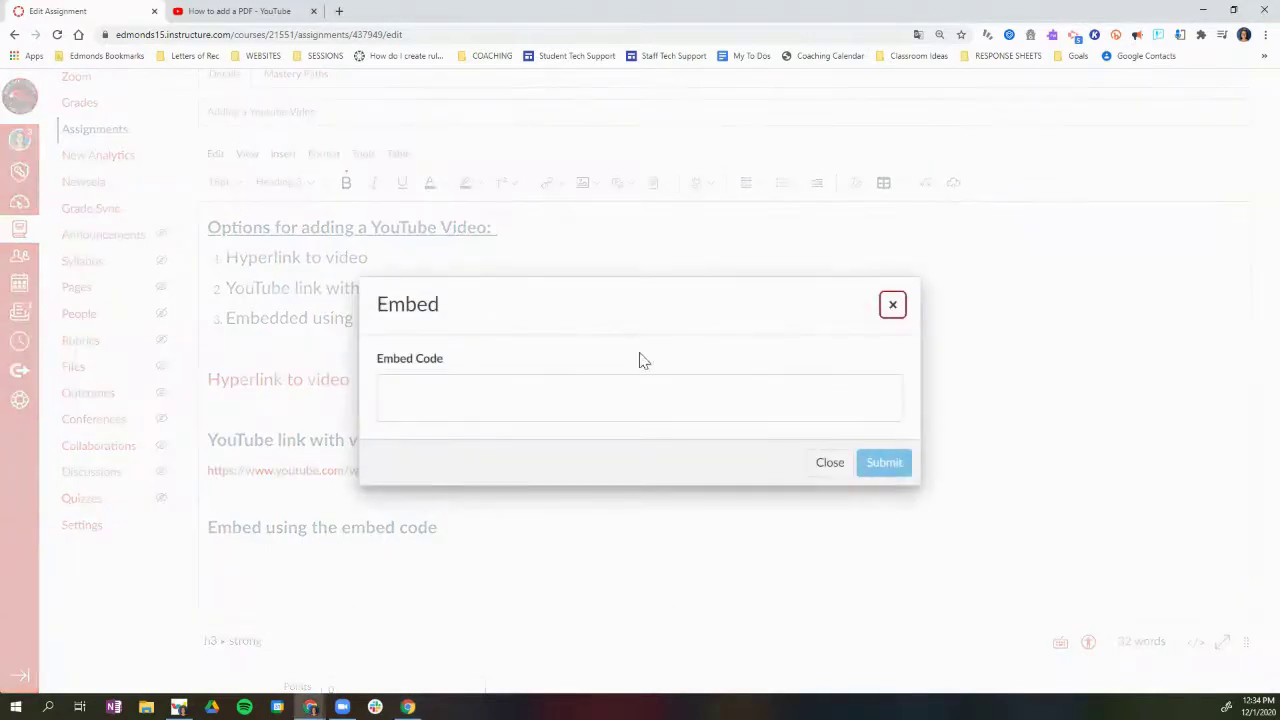
pyautogui.click(417, 388)
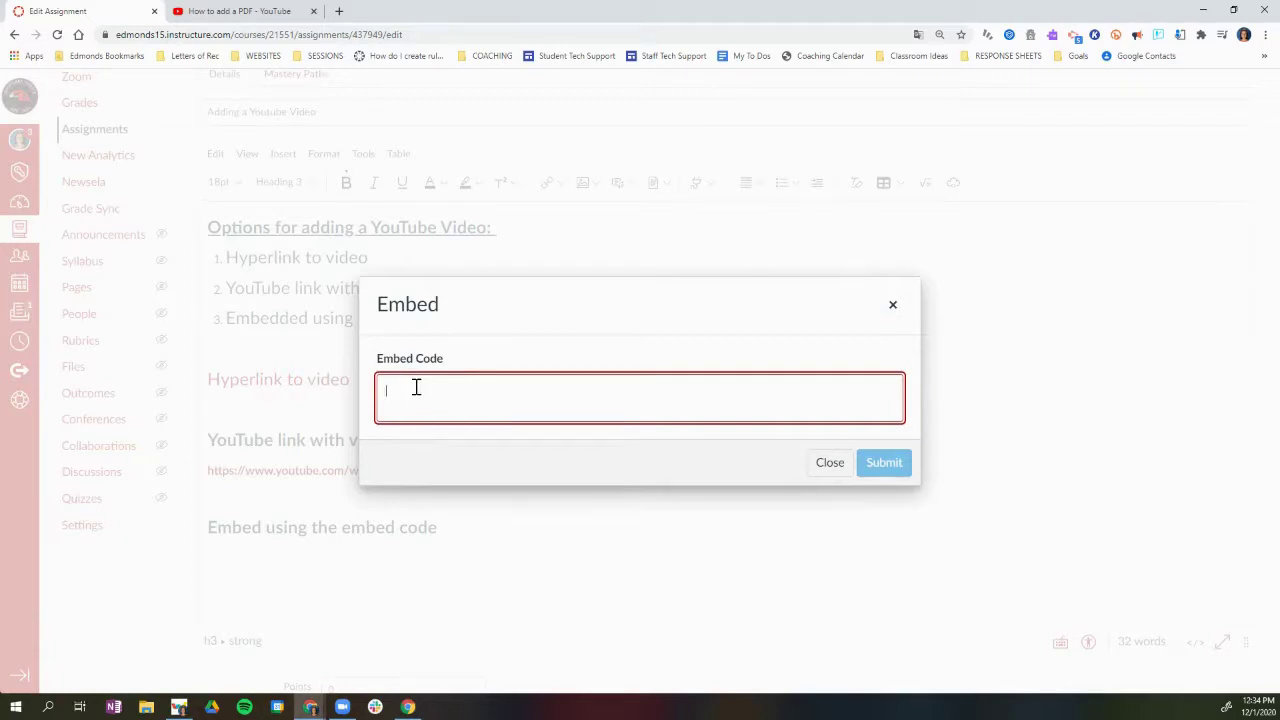
pyautogui.hotkey('ctrl', 'v')
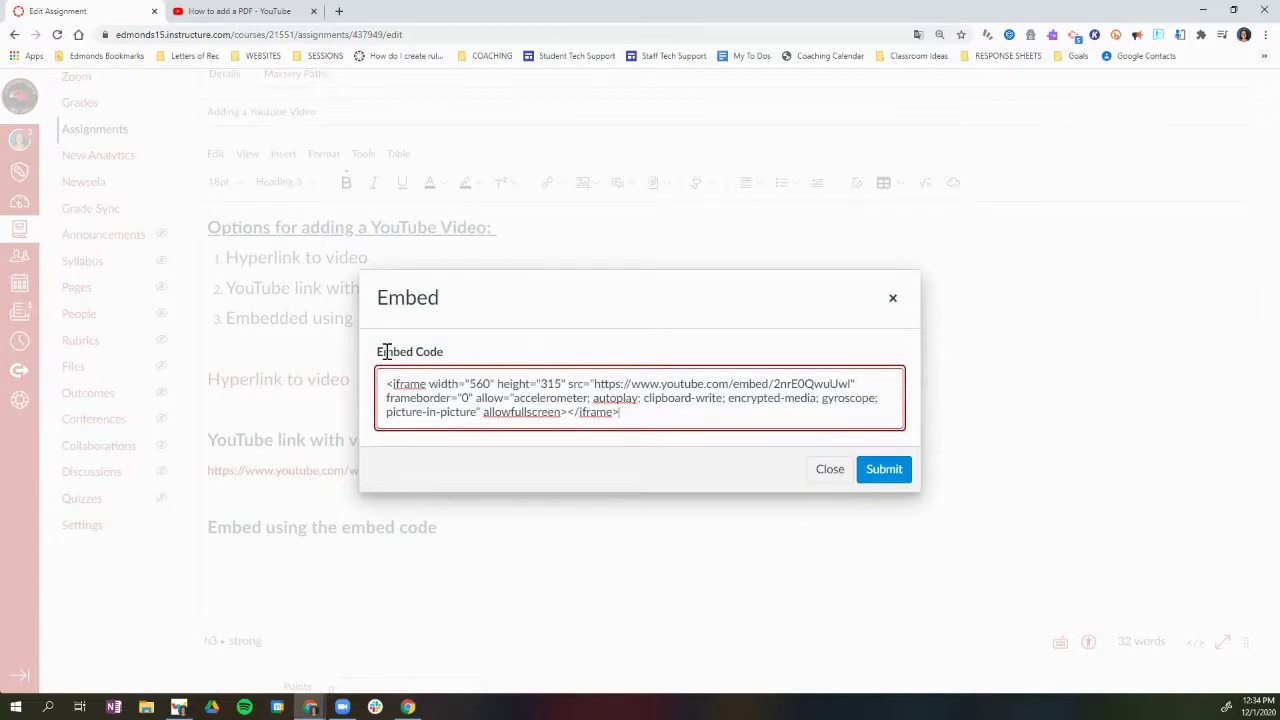
pyautogui.click(884, 470)
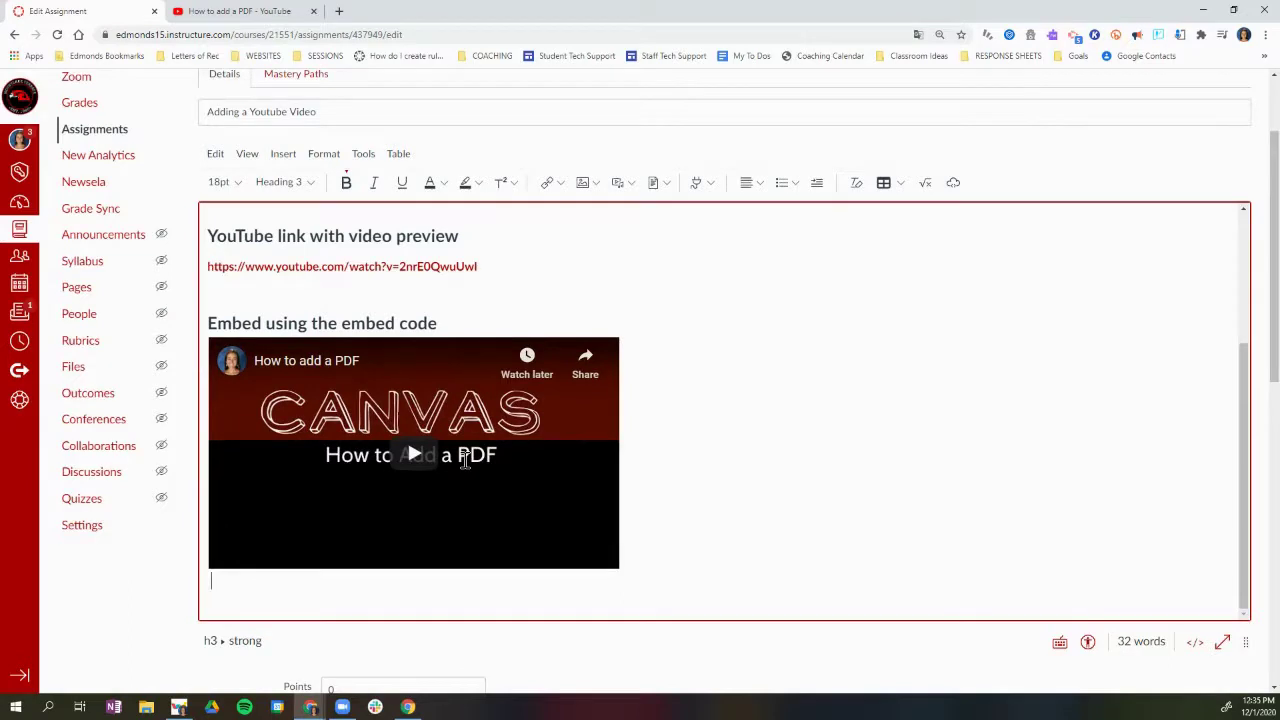
pyautogui.scroll(3, 1109, 604)
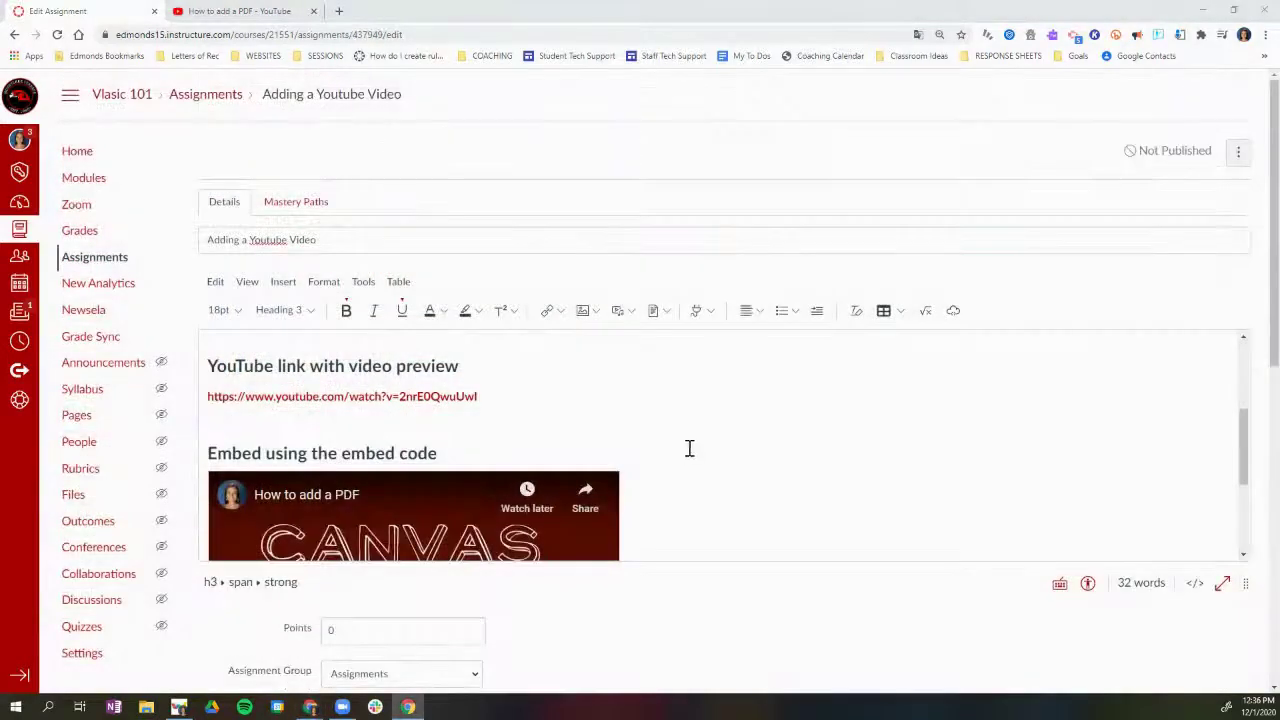
pyautogui.scroll(-10, 897, 558)
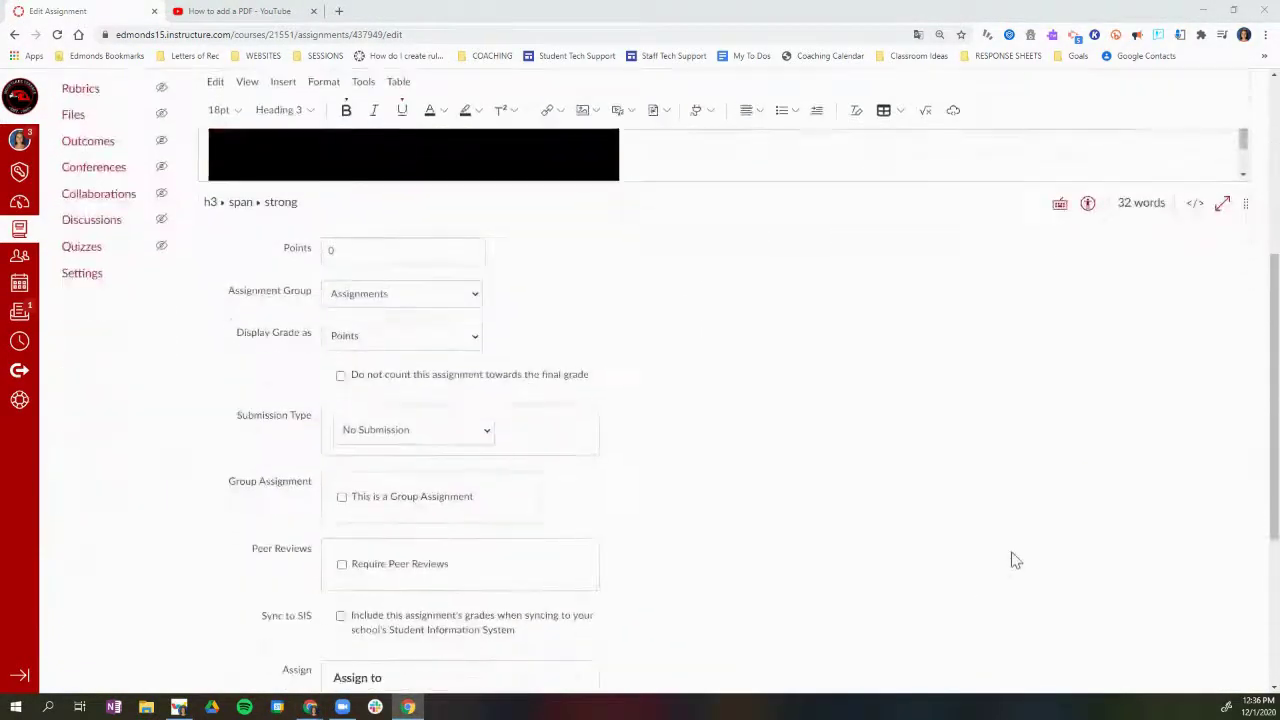
# Step: Save the assignment, test the 'Hyperlink to video' link, and close the extra YouTube tab
pyautogui.click(1222, 638)
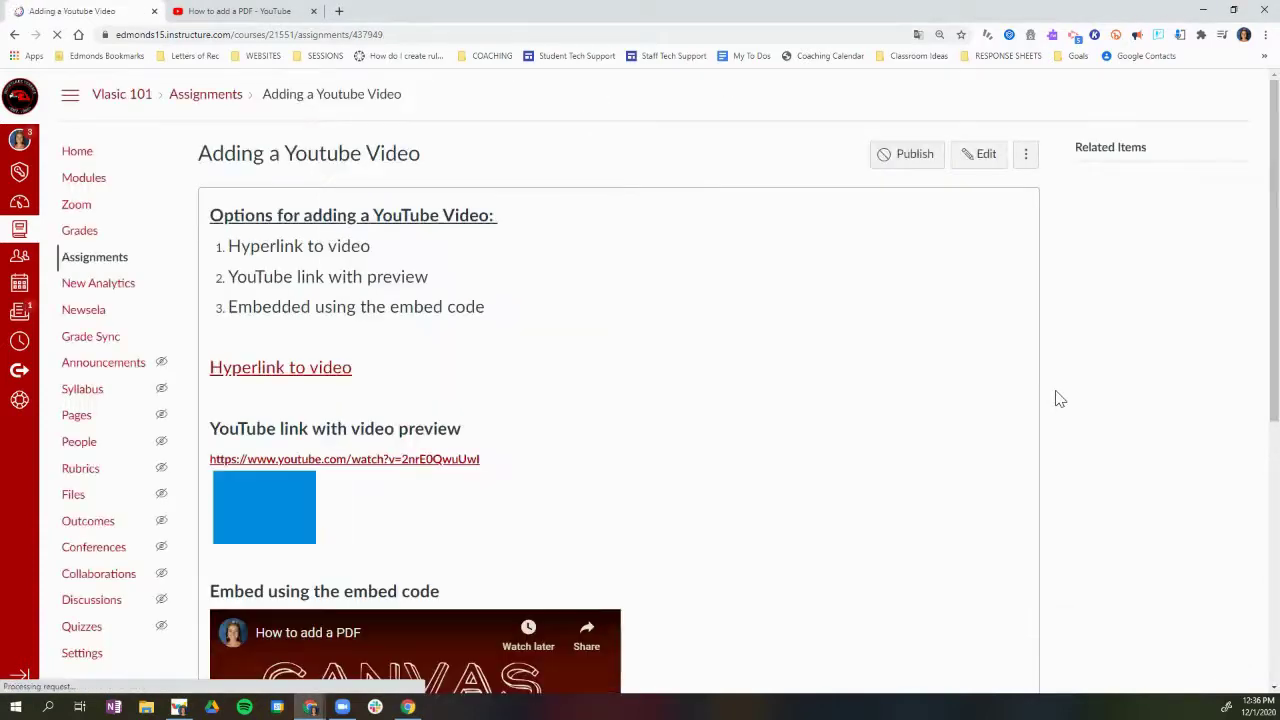
pyautogui.click(304, 377)
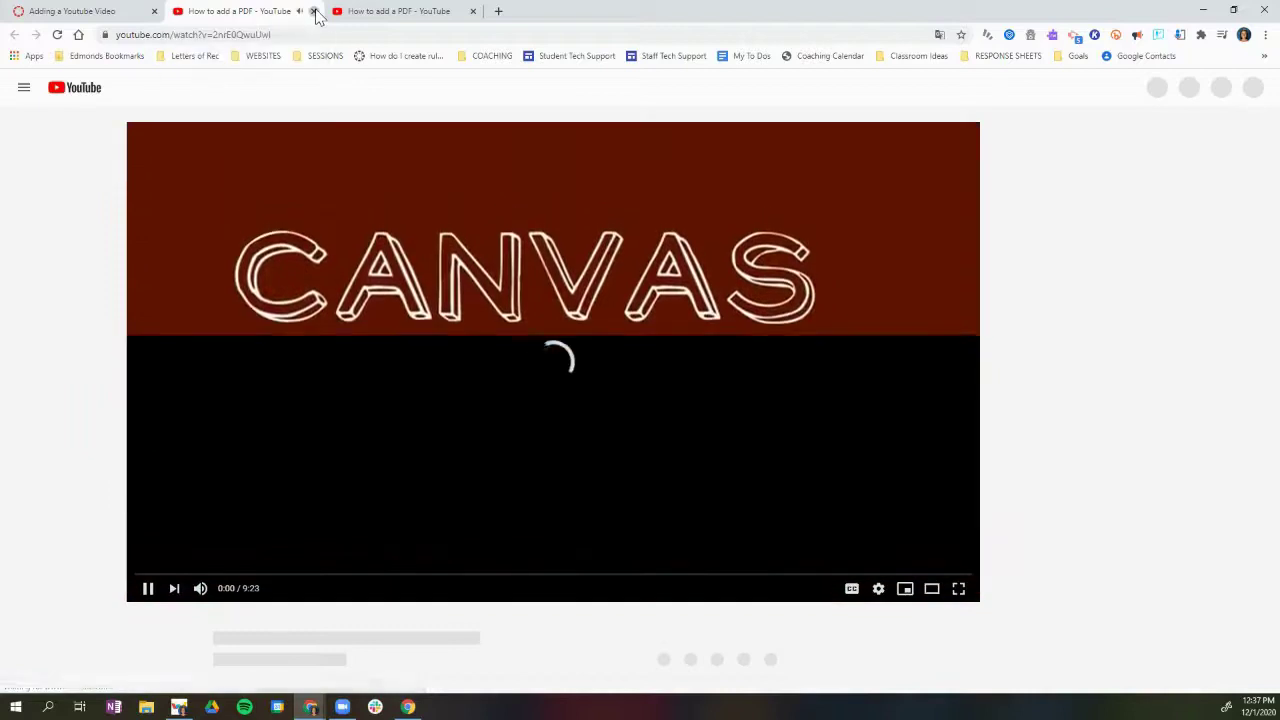
pyautogui.click(313, 11)
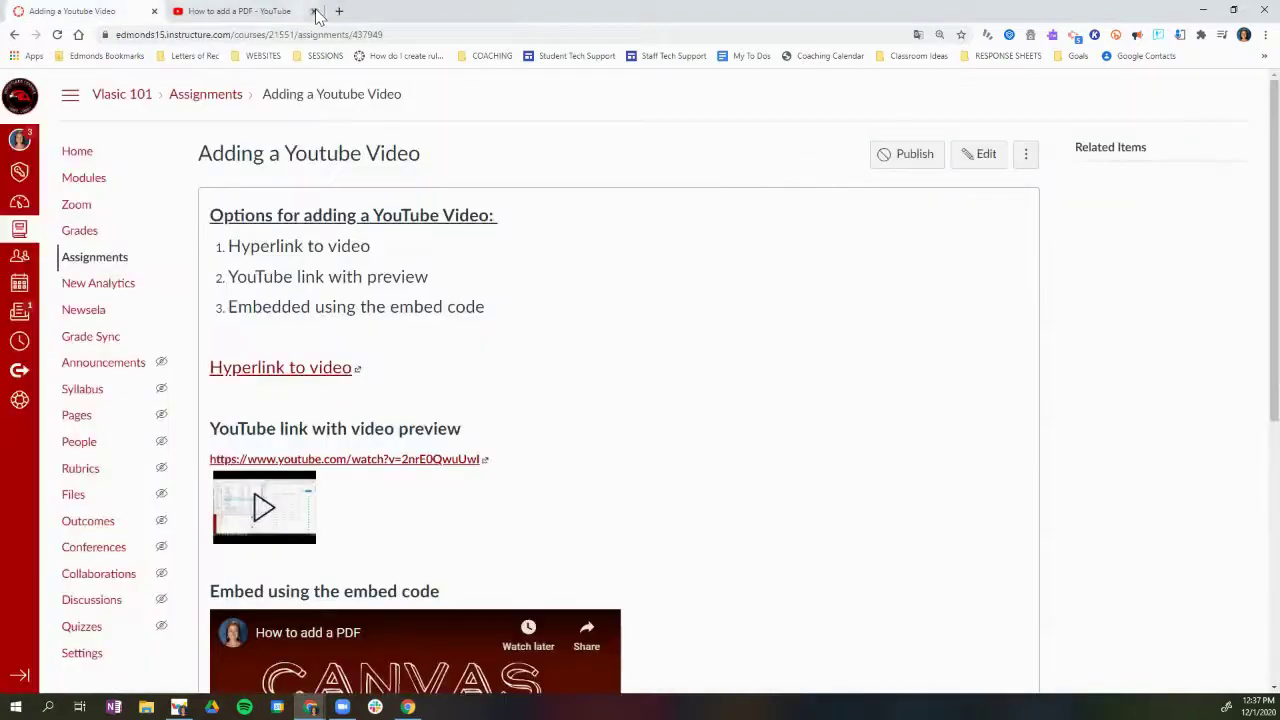
# Step: Test the video preview by expanding and collapsing it, then play the embedded video
pyautogui.scroll(-3, 694, 394)
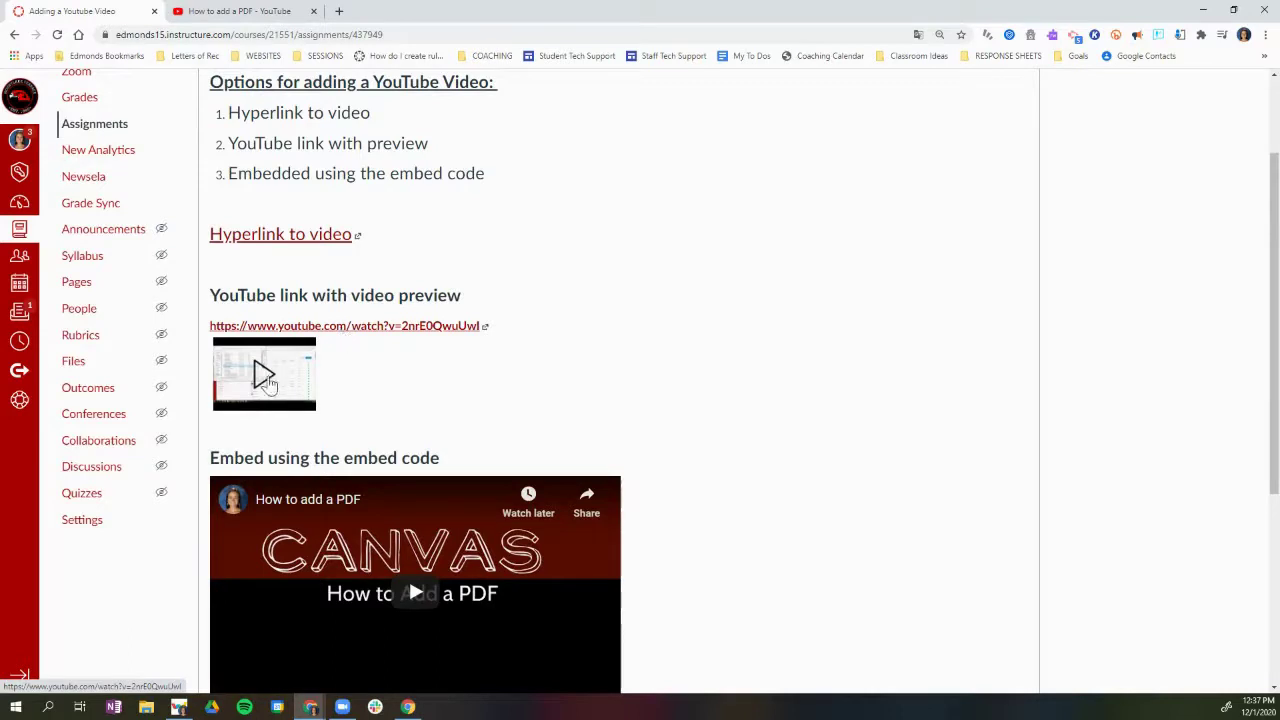
pyautogui.click(265, 378)
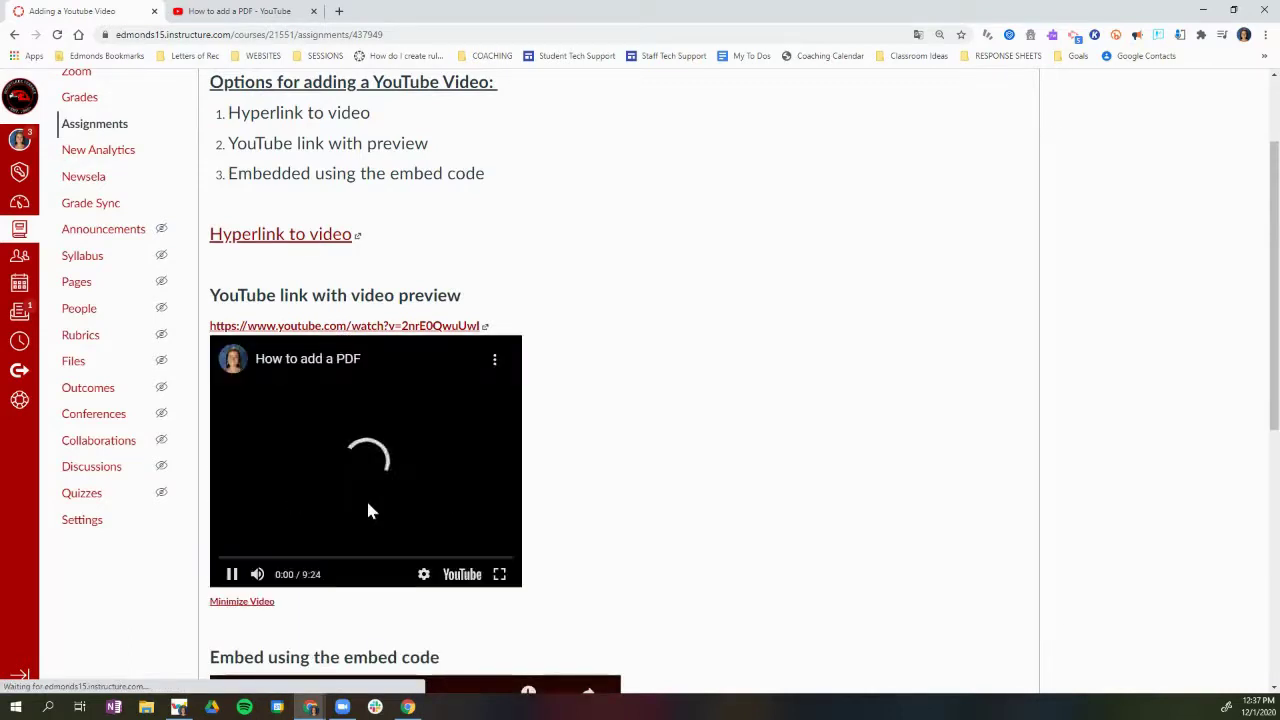
pyautogui.click(250, 608)
pyautogui.scroll(-1, 608, 440)
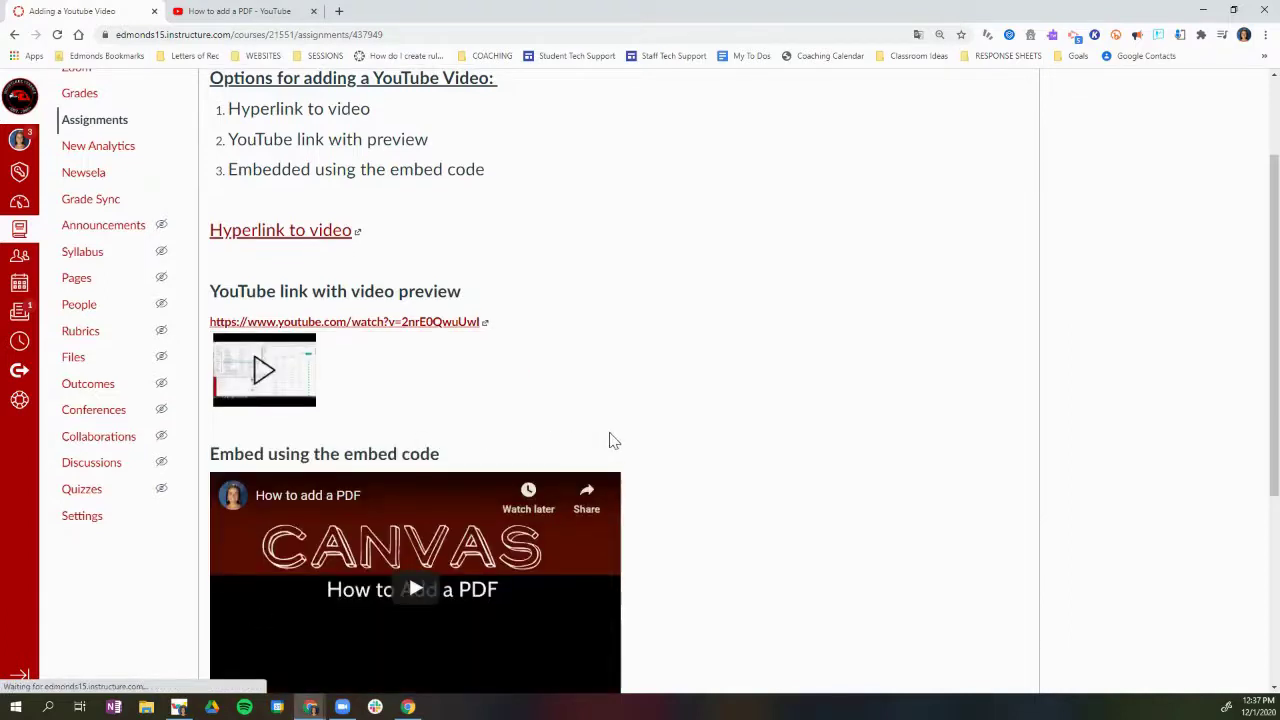
pyautogui.scroll(-1, 833, 486)
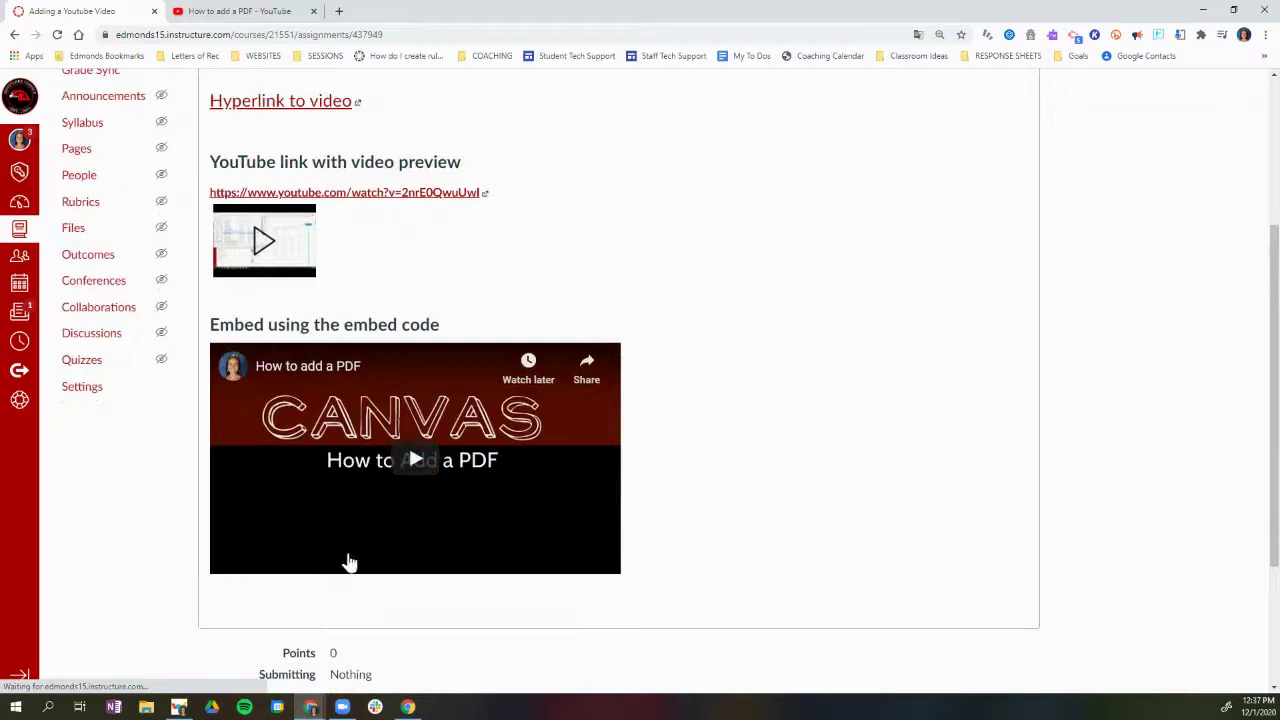
pyautogui.click(402, 449)
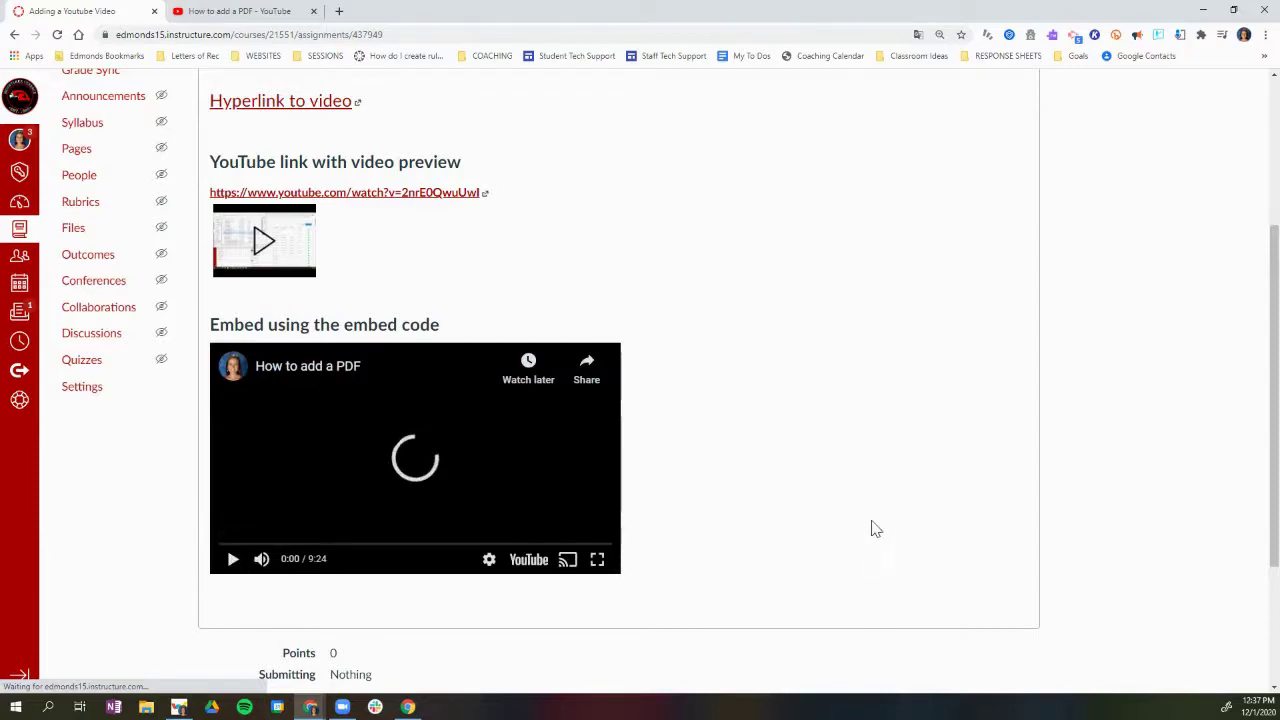
pyautogui.scroll(3, 870, 523)
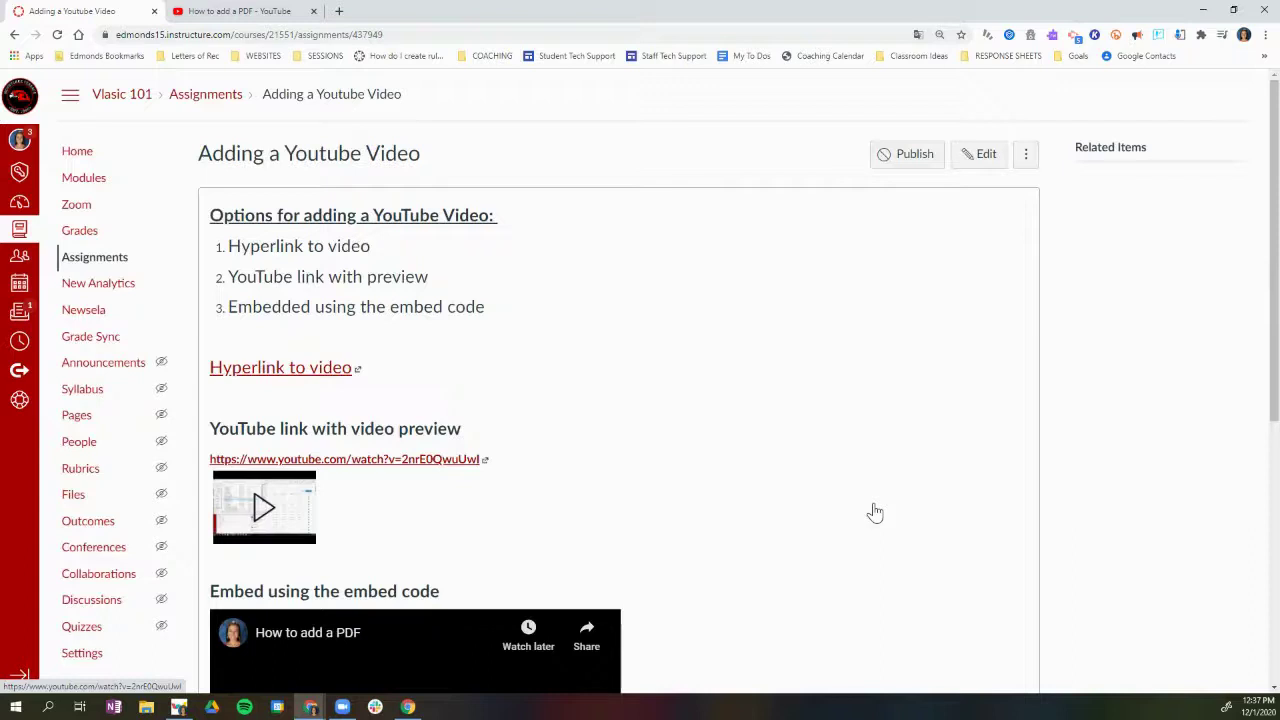